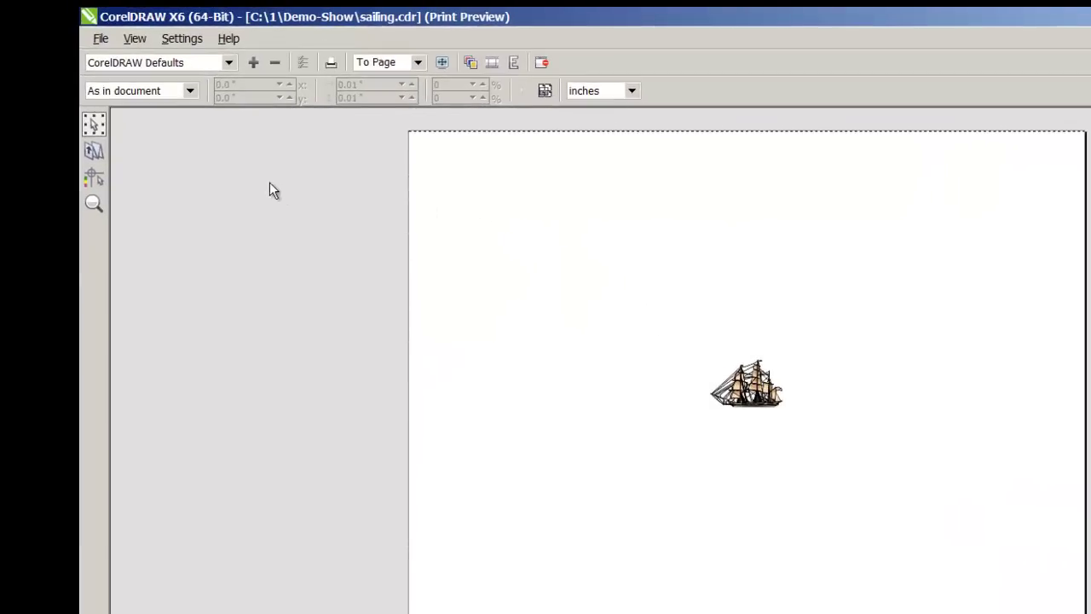
In the Imposition Layout tool, choose the ~1x1UL layout from the saved layouts list
{"action": "left_click", "coordinate": [191, 91]}
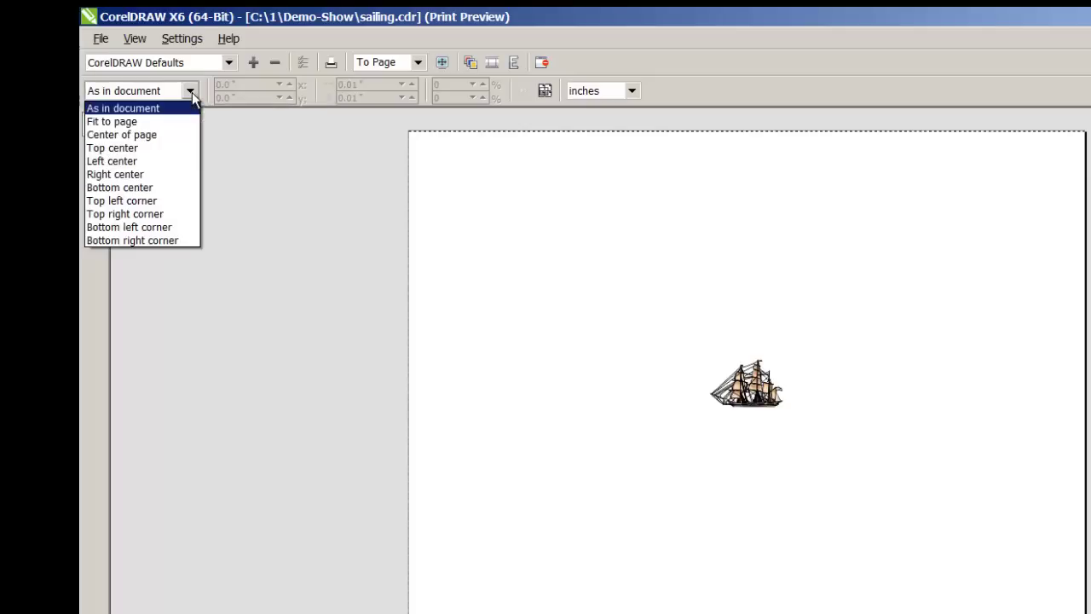
{"action": "left_click", "coordinate": [192, 91]}
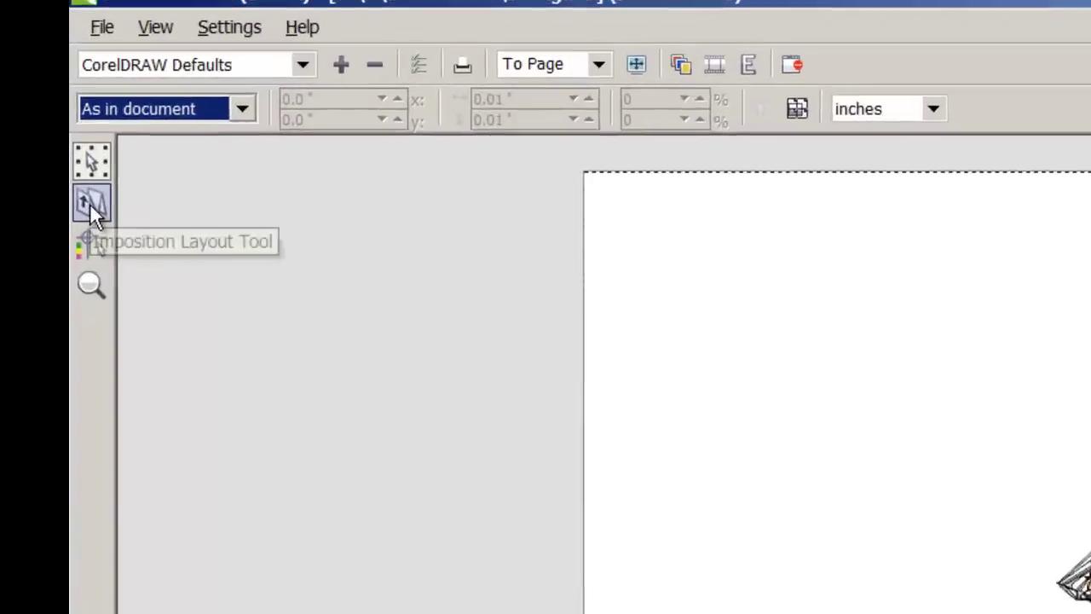
{"action": "left_click", "coordinate": [91, 205]}
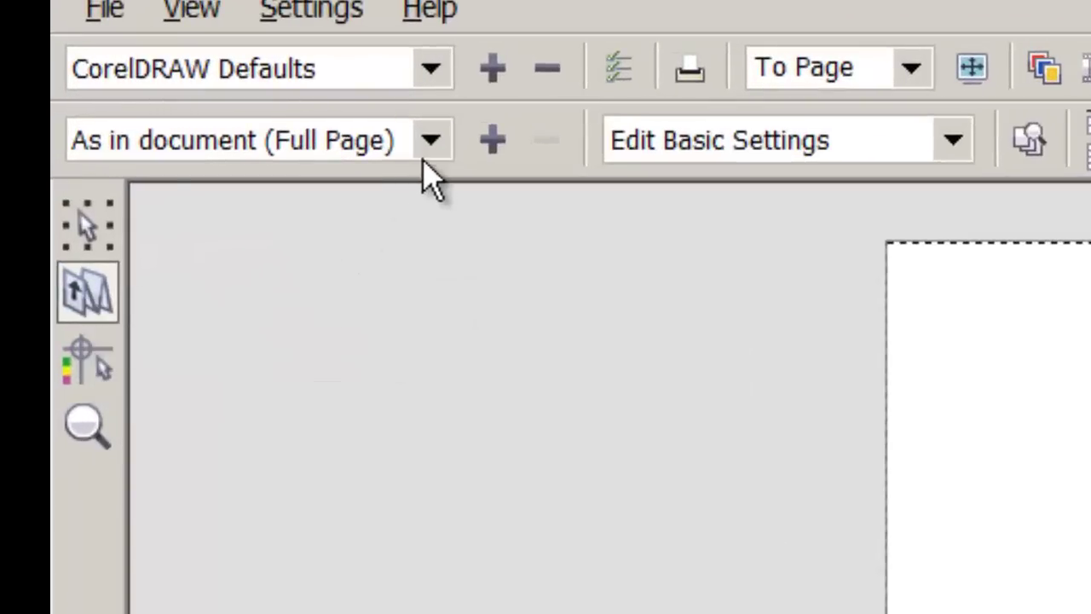
{"action": "left_click", "coordinate": [428, 147]}
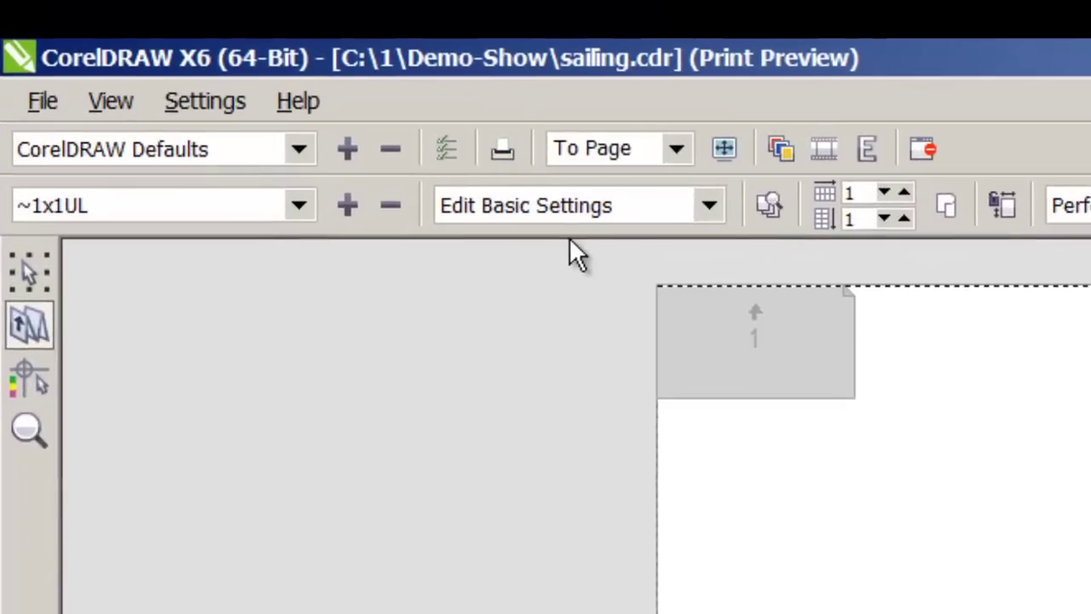
In Edit Margins mode, enter 4.5 inches for both the top and left margins
{"action": "left_click", "coordinate": [711, 206]}
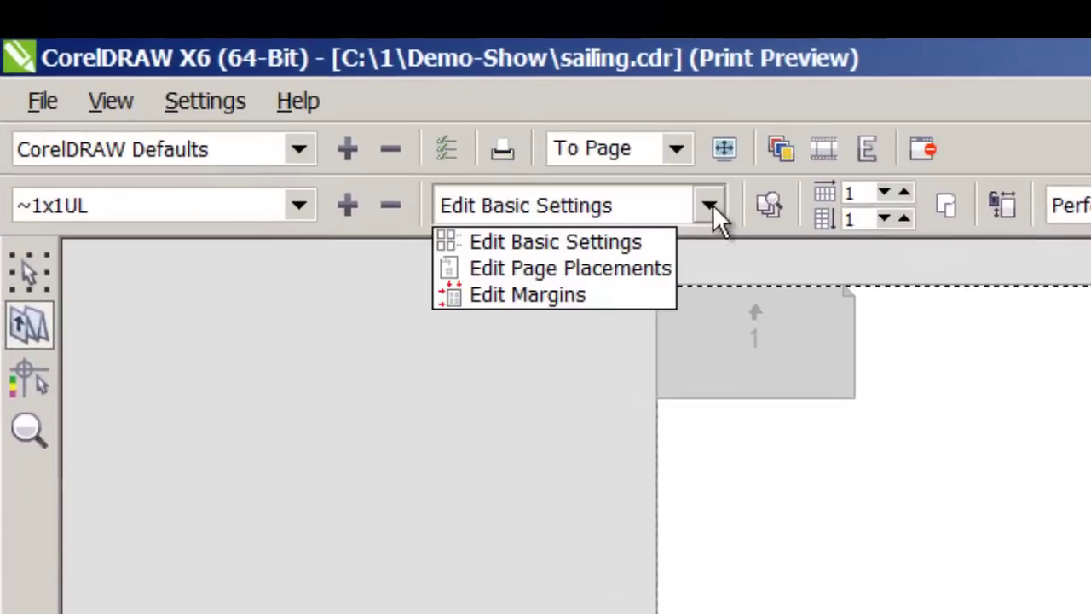
{"action": "left_click", "coordinate": [563, 296]}
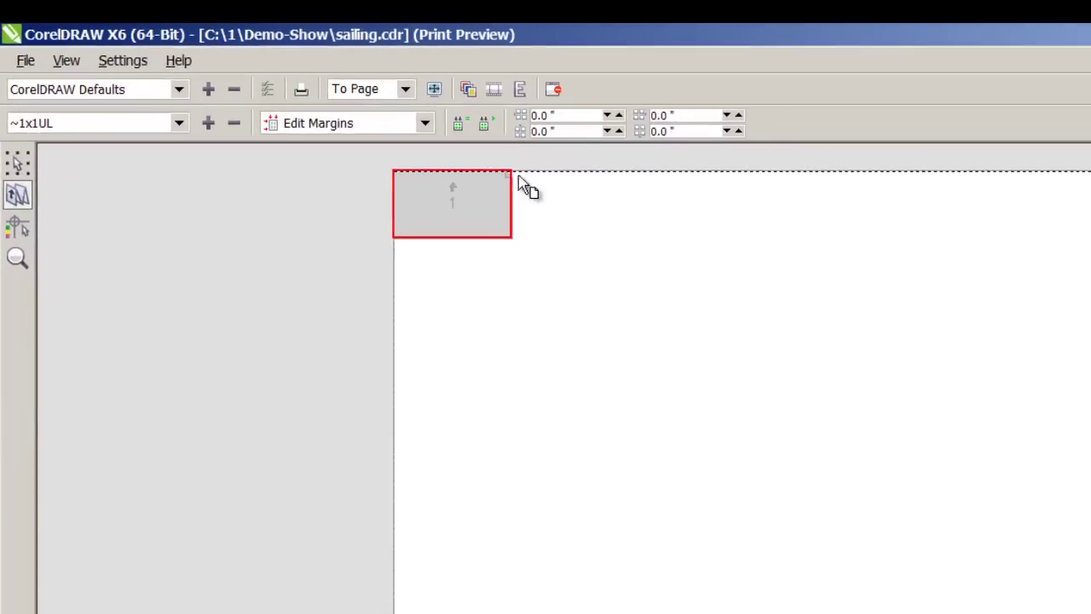
{"action": "left_click", "coordinate": [573, 116]}
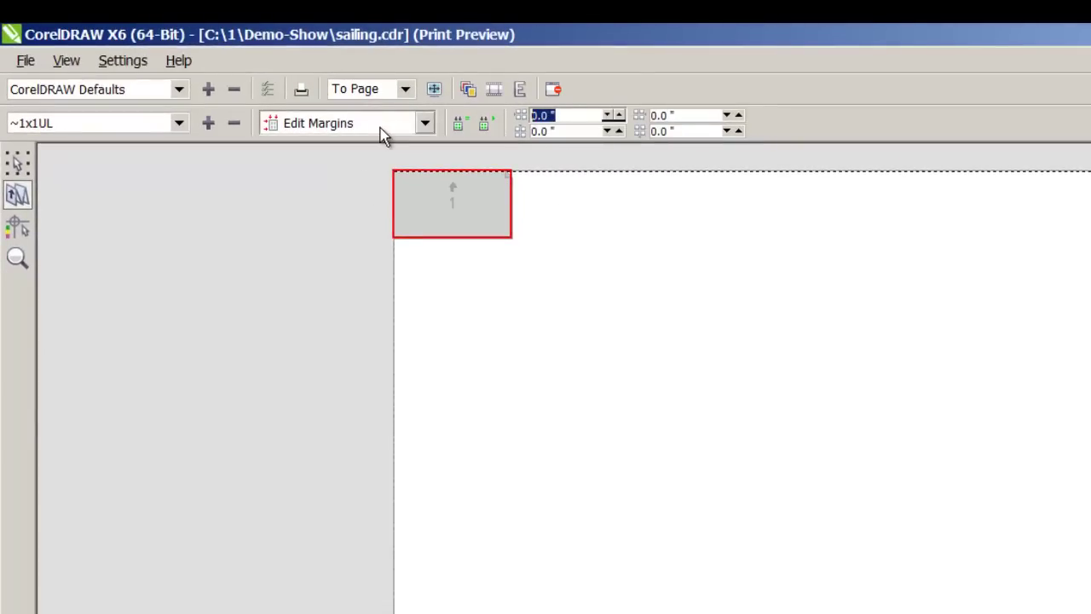
{"action": "type", "text": "4.5"}
{"action": "key", "text": "Tab"}
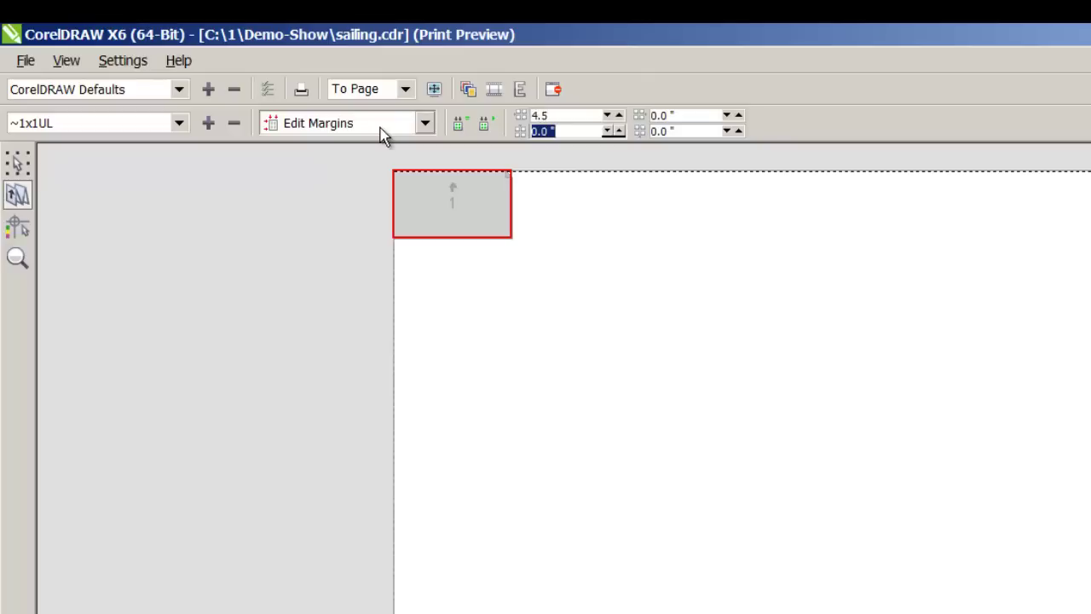
{"action": "type", "text": "4.5"}
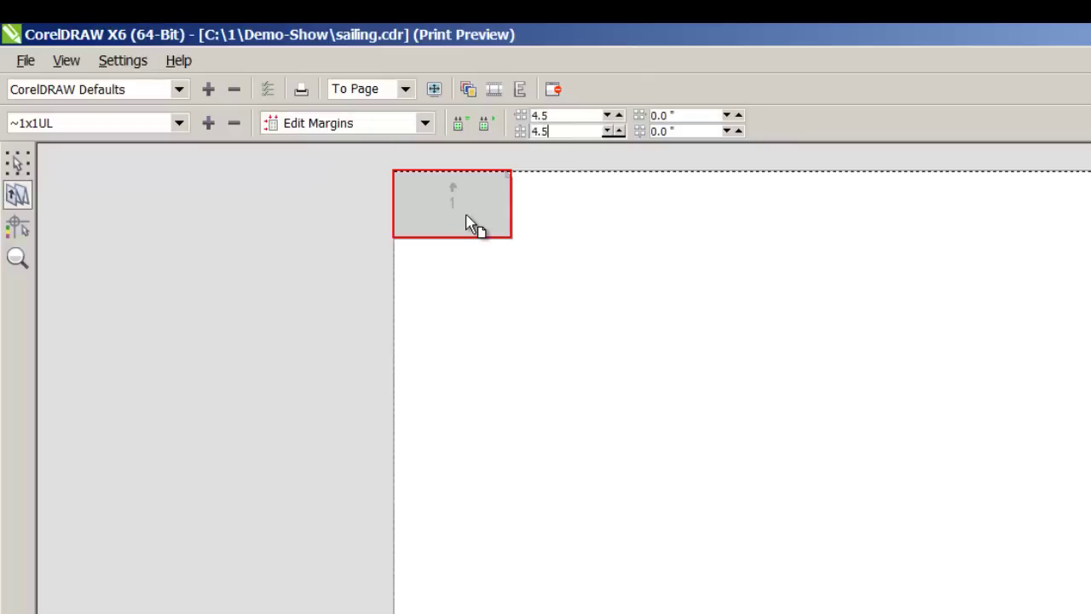
{"action": "key", "text": "Return"}
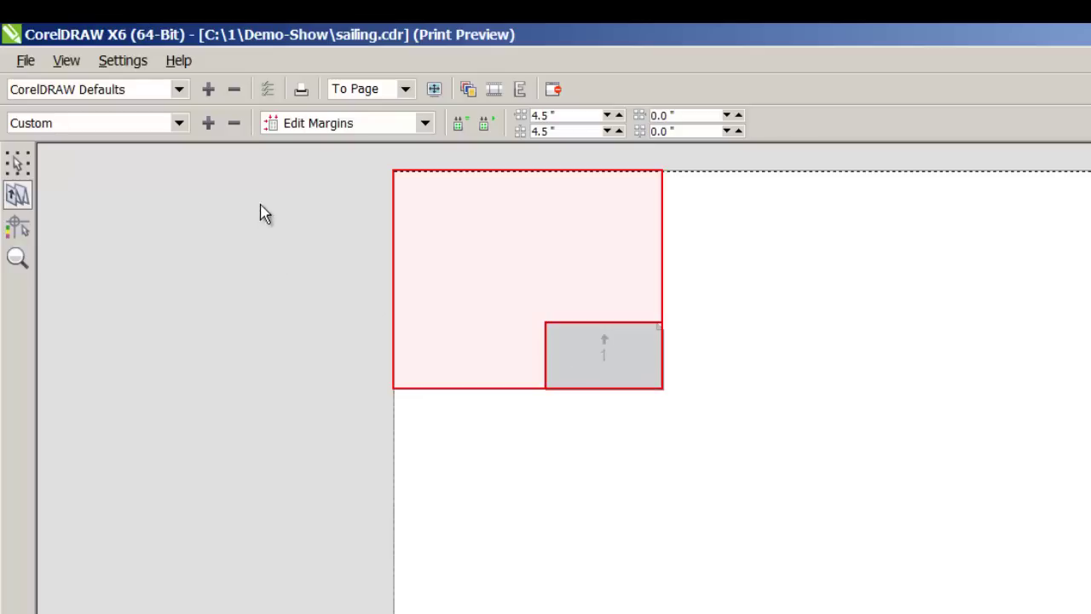
Save the current layout as a new preset named '~1x1UL with 4.5 inch offset'
{"action": "left_click", "coordinate": [208, 123]}
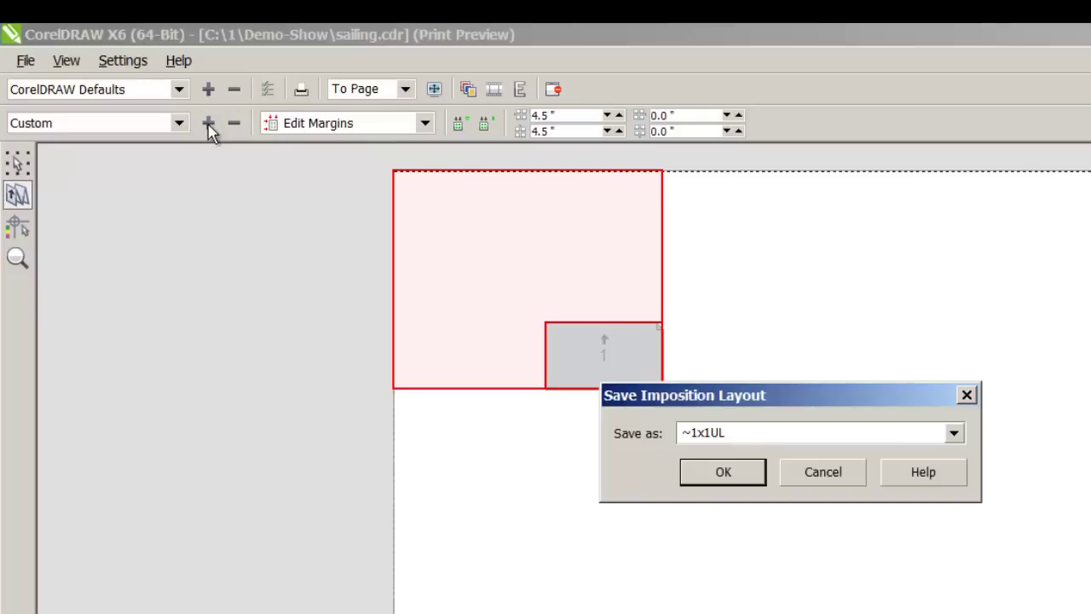
{"action": "double_click", "coordinate": [763, 435]}
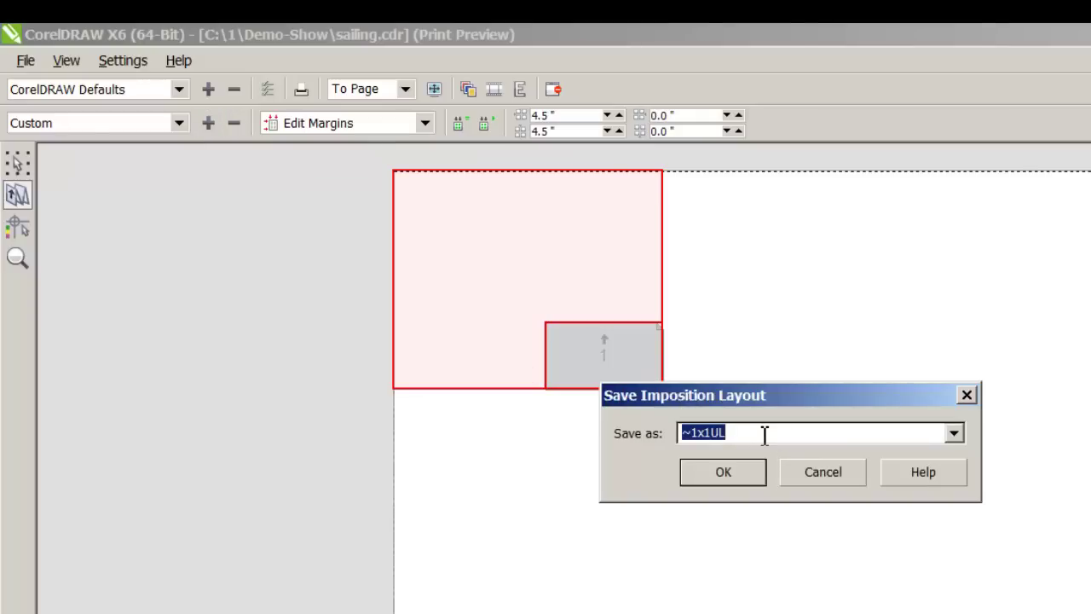
{"action": "left_click", "coordinate": [764, 436]}
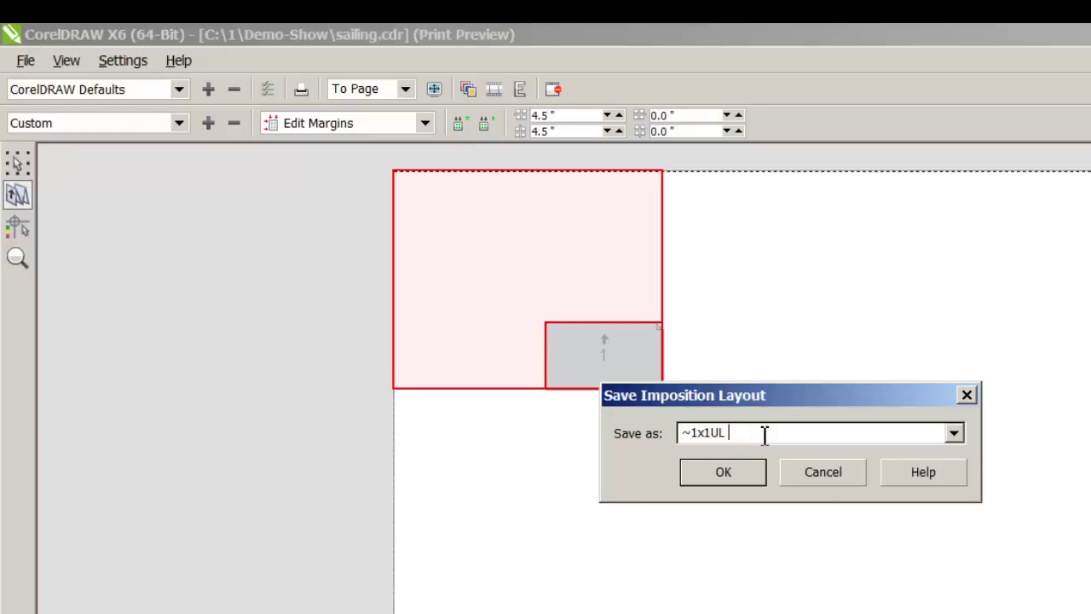
{"action": "type", "text": "with 4.5 inch offset"}
{"action": "left_click", "coordinate": [715, 482]}
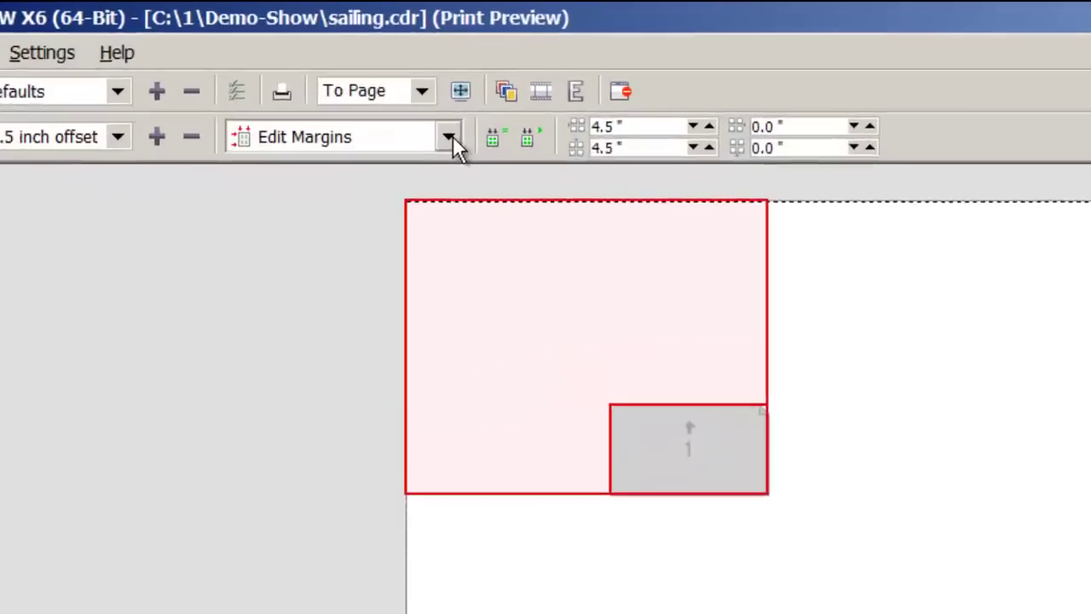
Return to the basic layout settings, keeping copies at the document's page size
{"action": "left_click", "coordinate": [424, 123]}
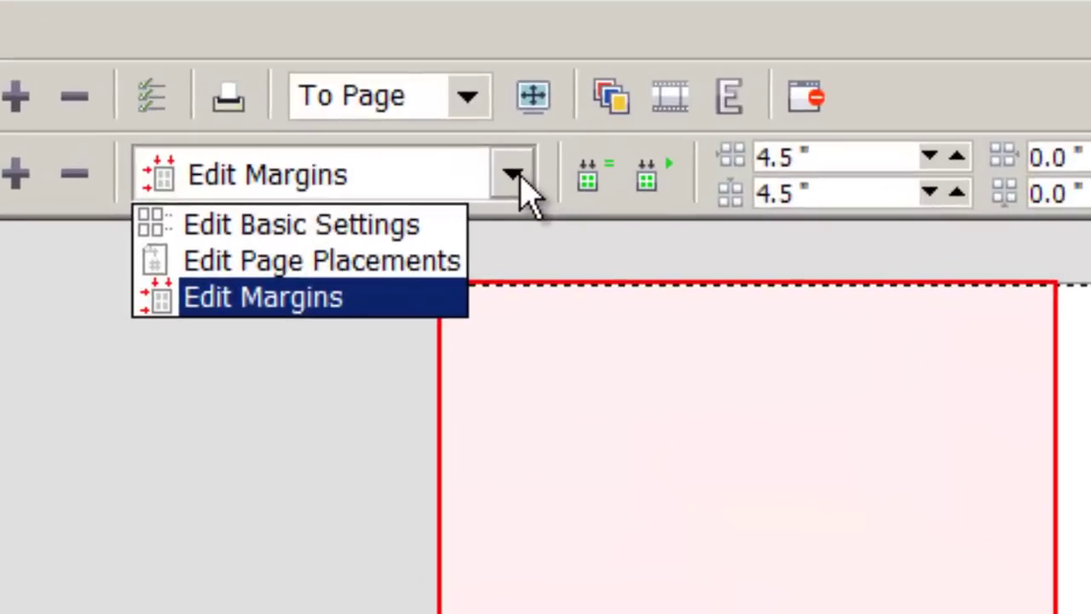
{"action": "left_click", "coordinate": [394, 211]}
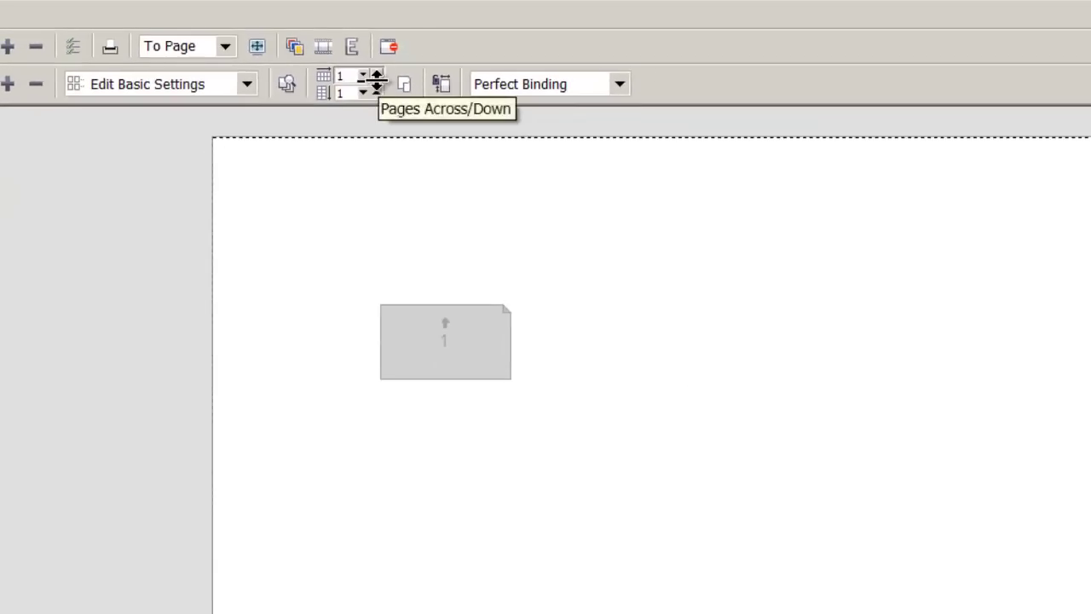
{"action": "left_click", "coordinate": [441, 83]}
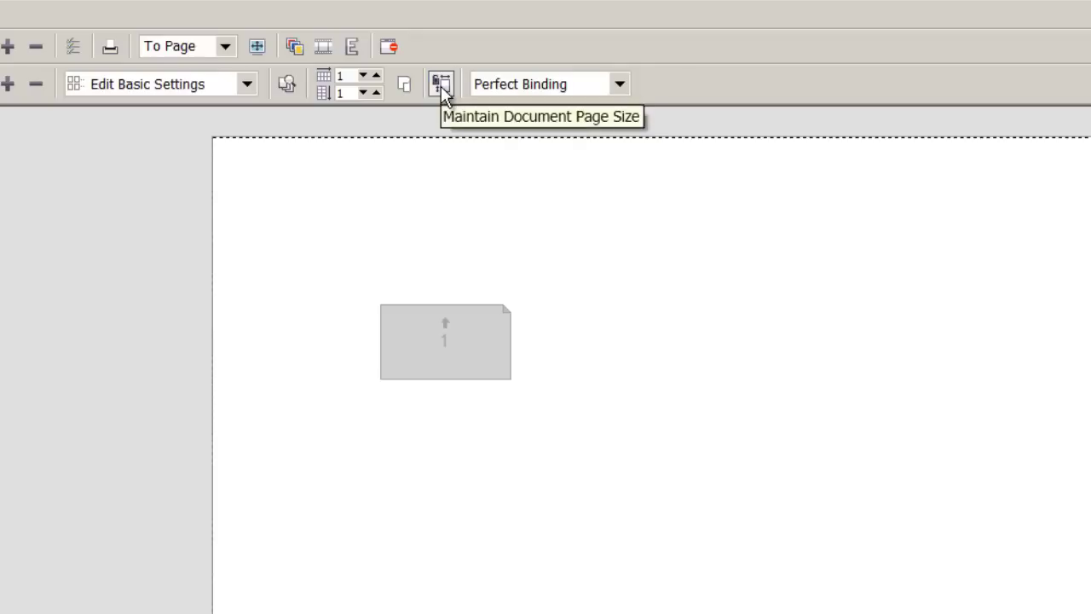
Set the grid to 5 pages across and 6 down, then preview the document artwork
{"action": "left_click", "coordinate": [377, 76]}
{"action": "left_click", "coordinate": [377, 76]}
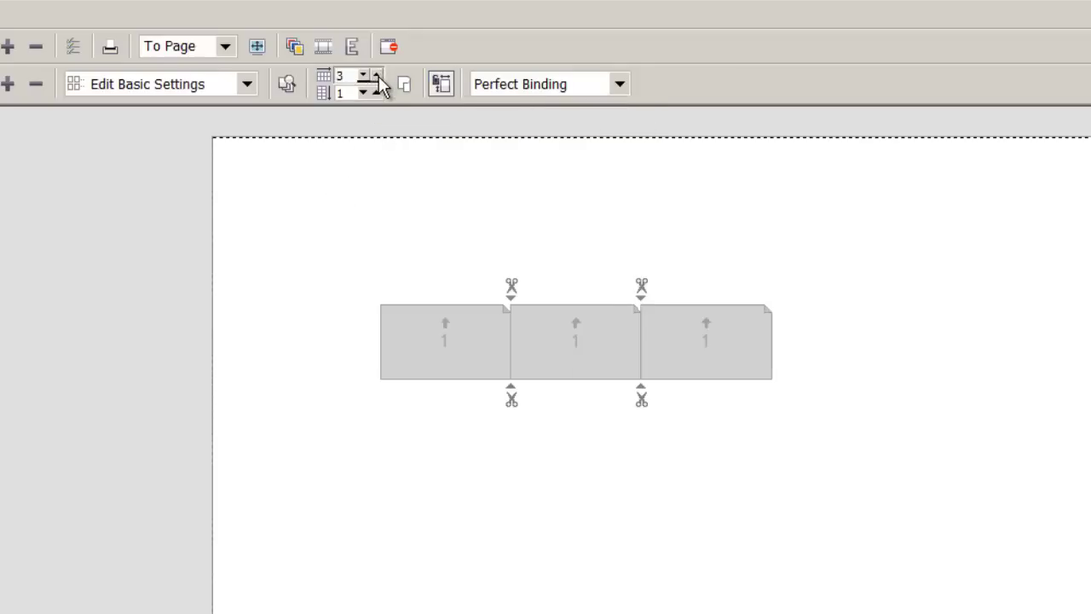
{"action": "left_click", "coordinate": [377, 76]}
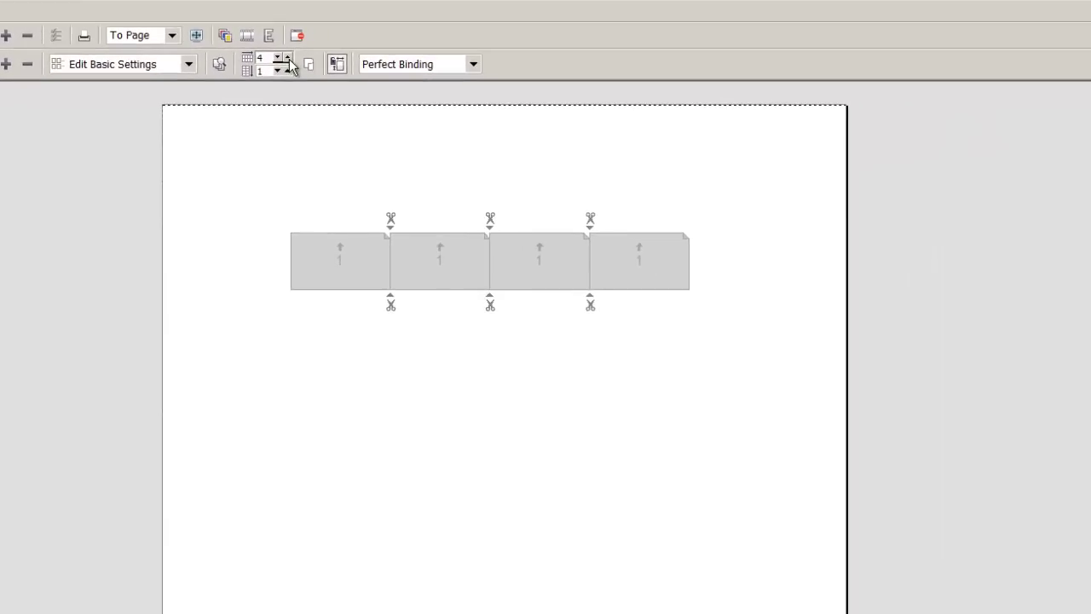
{"action": "left_click", "coordinate": [368, 74]}
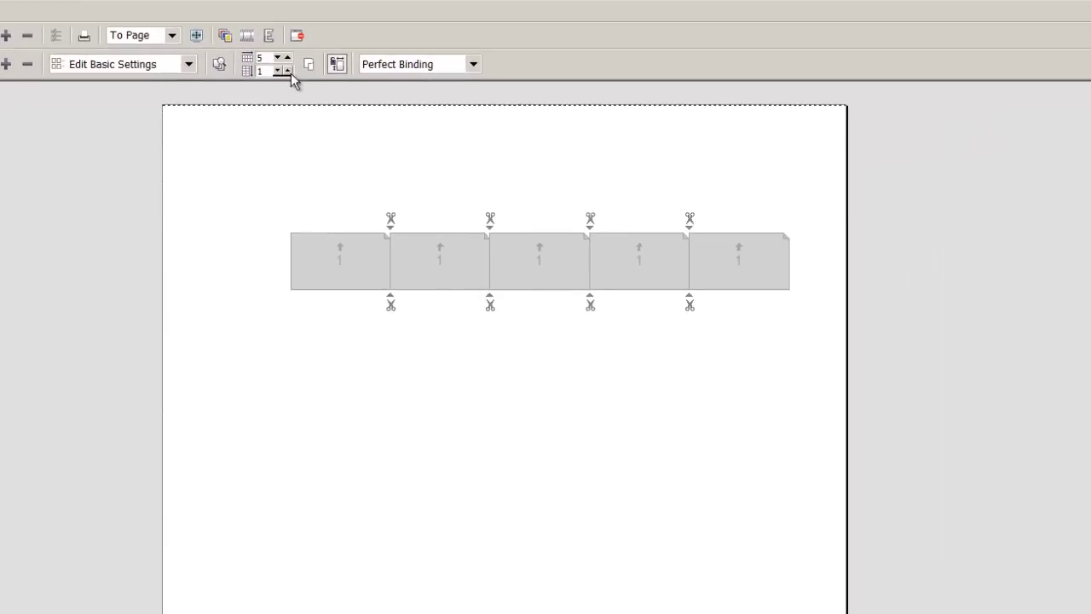
{"action": "left_click", "coordinate": [288, 71]}
{"action": "left_click", "coordinate": [288, 72]}
{"action": "left_click", "coordinate": [288, 72]}
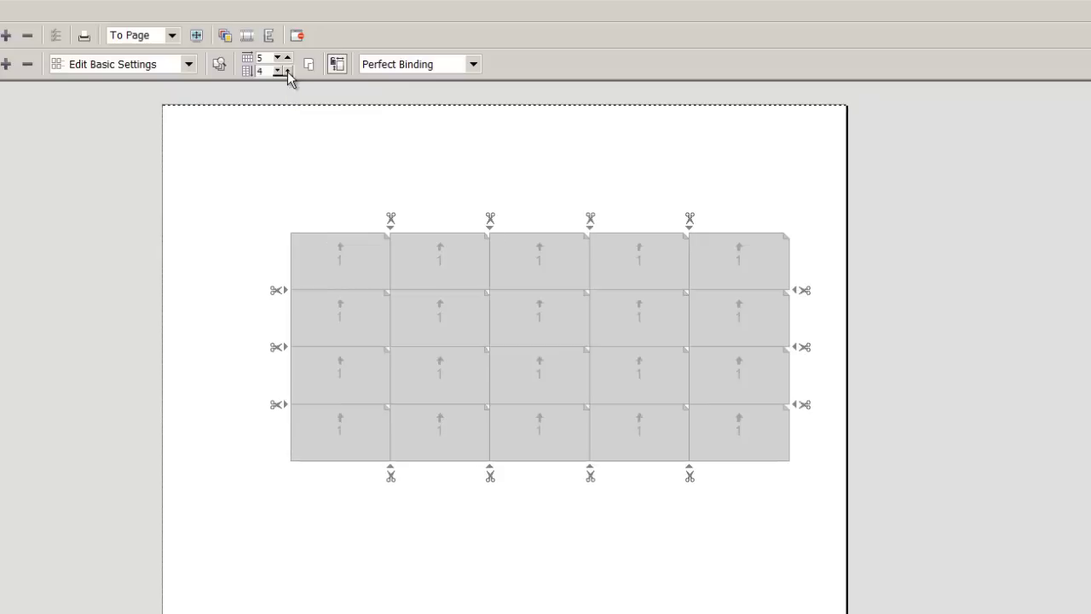
{"action": "left_click", "coordinate": [288, 71]}
{"action": "left_click", "coordinate": [288, 72]}
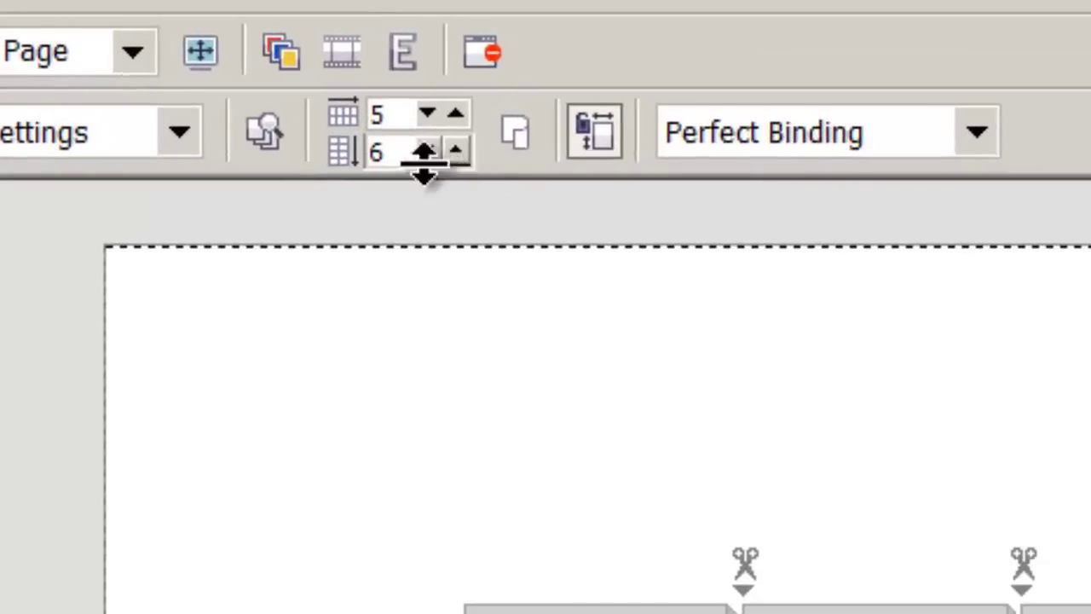
{"action": "left_click", "coordinate": [275, 141]}
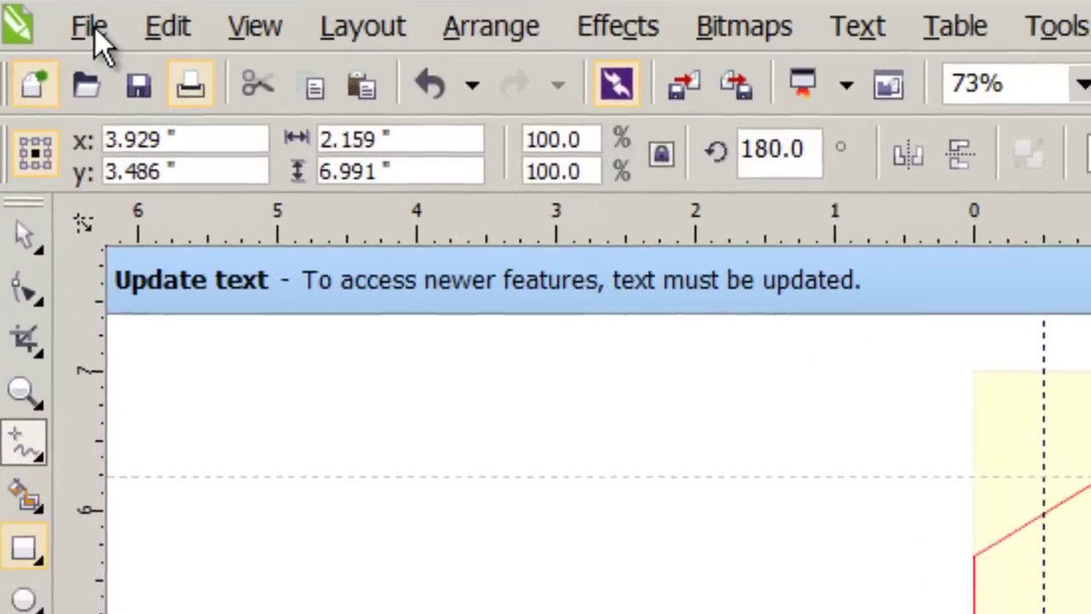
Open Print Preview for the Air Force award drawing from the File menu
{"action": "left_click", "coordinate": [92, 130]}
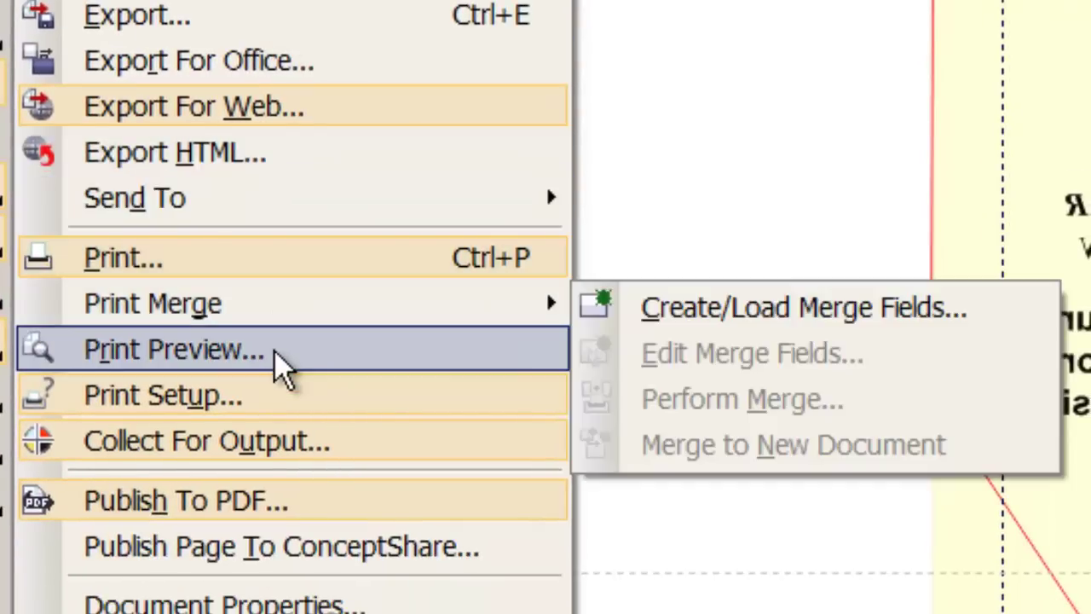
{"action": "left_click", "coordinate": [276, 351]}
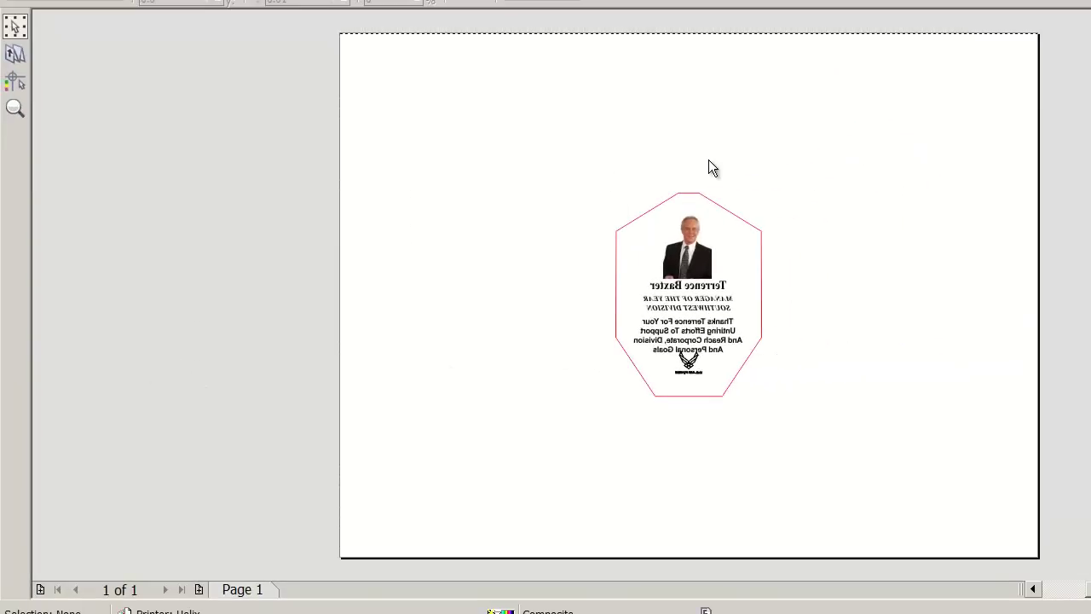
With the Imposition Layout tool, pick ~1x1UL from the saved layouts list
{"action": "left_click", "coordinate": [16, 58]}
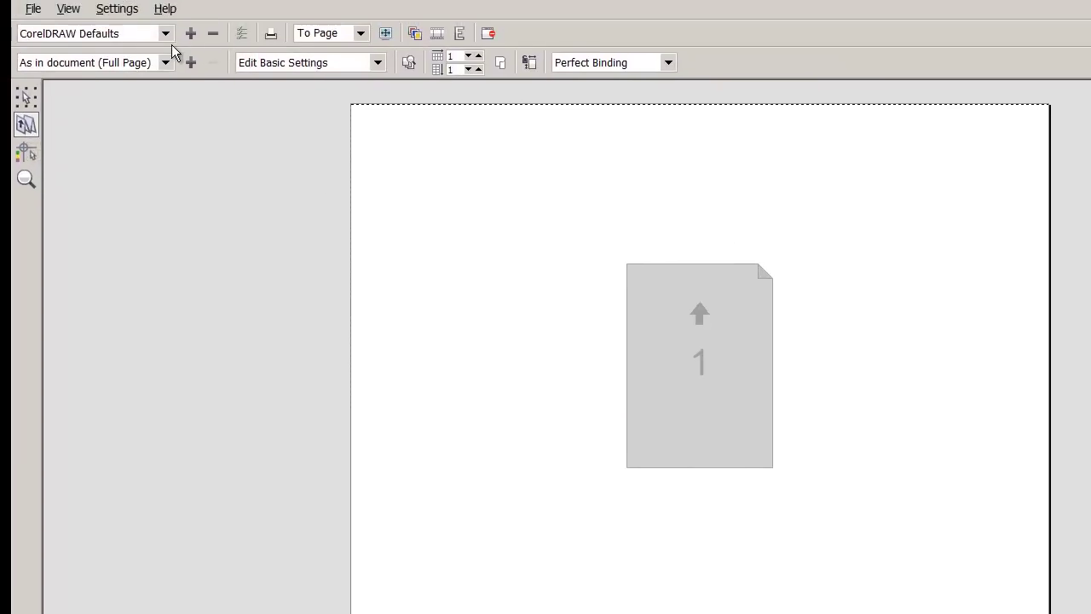
{"action": "left_click", "coordinate": [176, 117]}
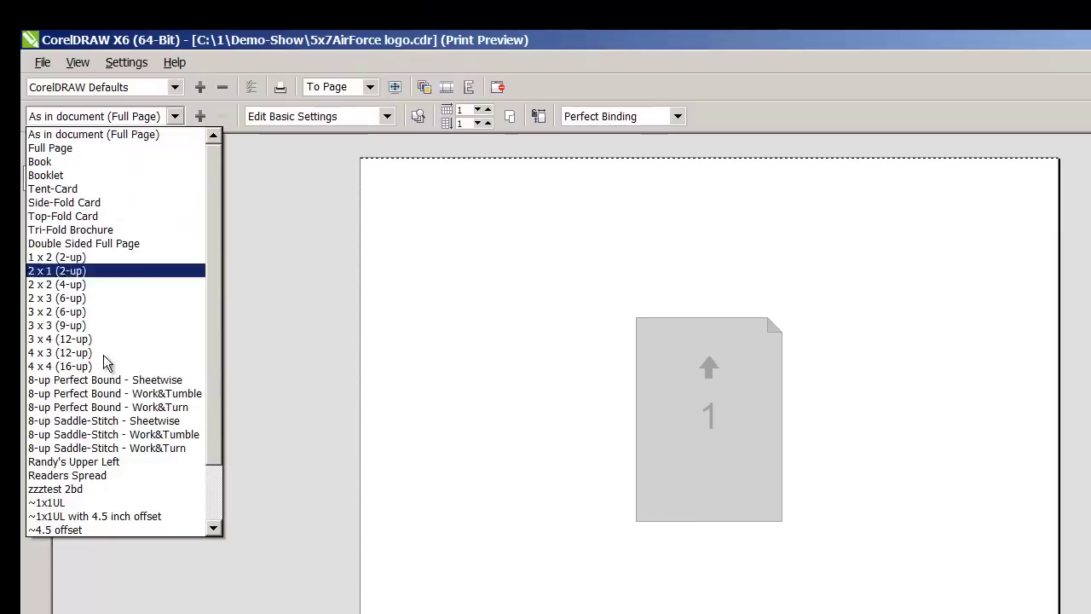
{"action": "left_click", "coordinate": [72, 504]}
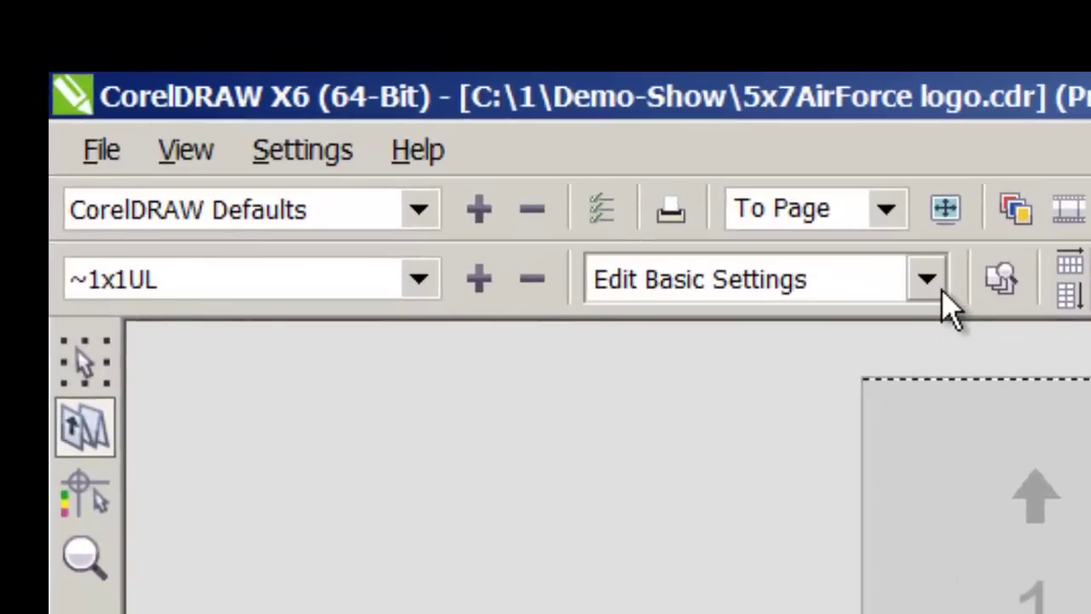
In Edit Margins mode, set the top and left margins to 1.5 inches each
{"action": "left_click", "coordinate": [934, 288]}
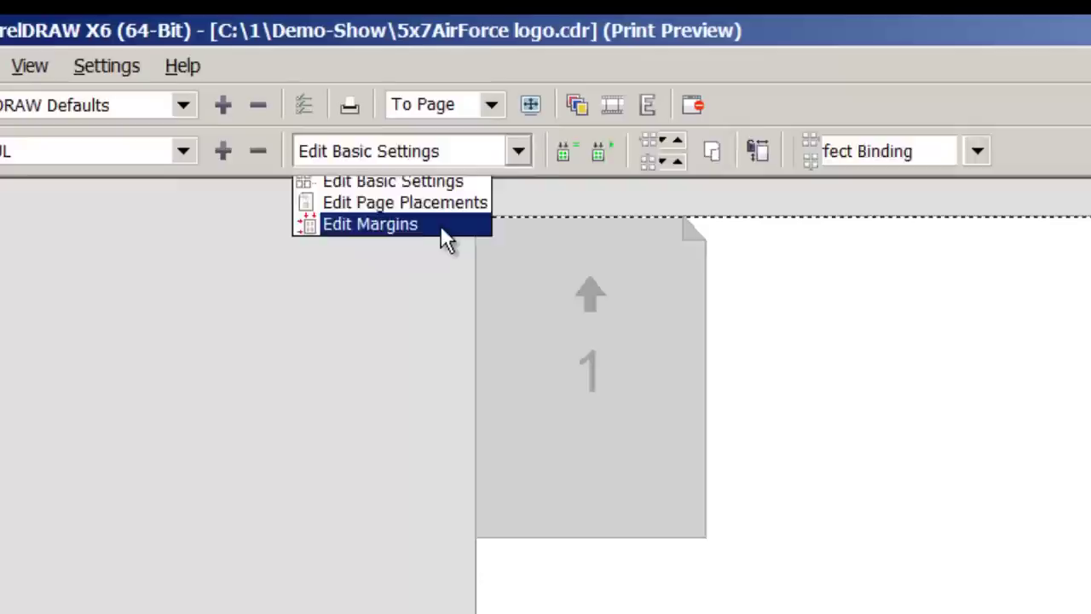
{"action": "left_click", "coordinate": [370, 223]}
{"action": "left_click_drag", "start_coordinate": [409, 72], "coordinate": [115, 149]}
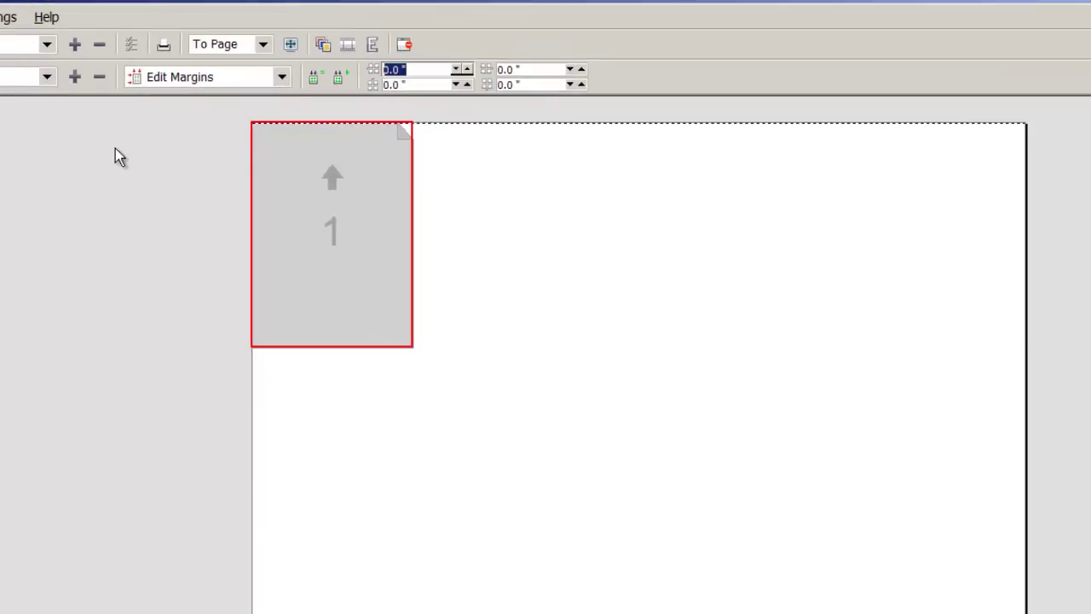
{"action": "type", "text": "1.5"}
{"action": "key", "text": "Tab"}
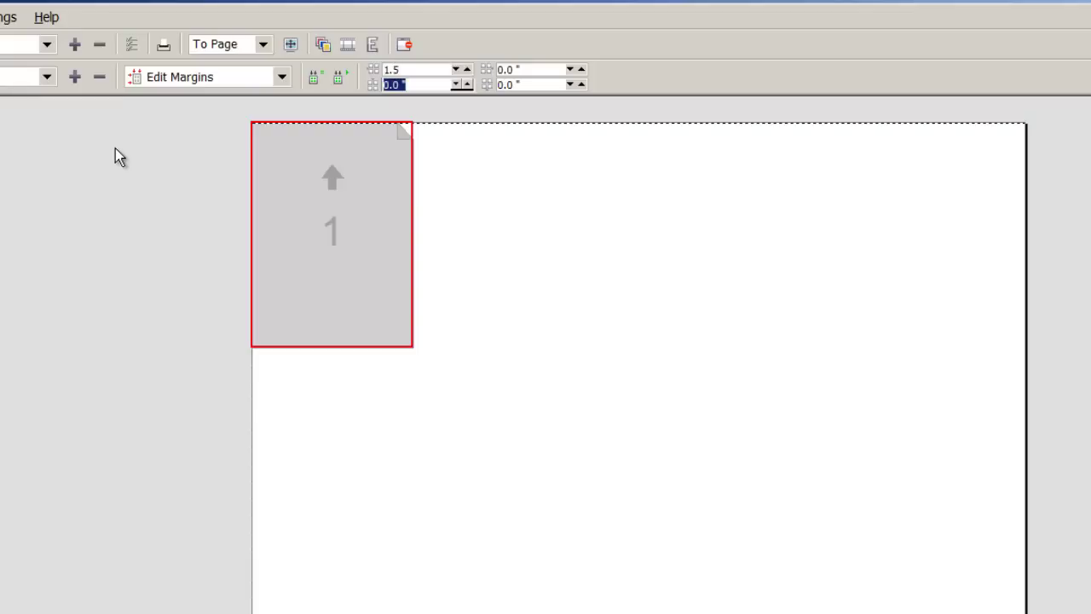
{"action": "type", "text": "1.5"}
{"action": "key", "text": "Return"}
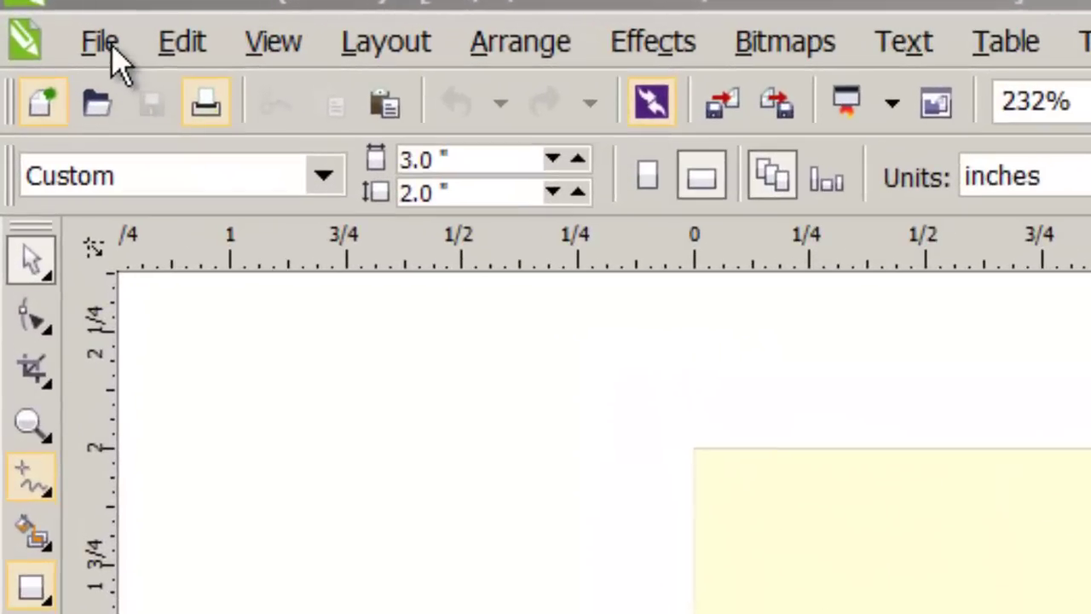
Open Print Preview for HARLEY CUTOUT.cdr from the File menu
{"action": "left_click", "coordinate": [109, 48]}
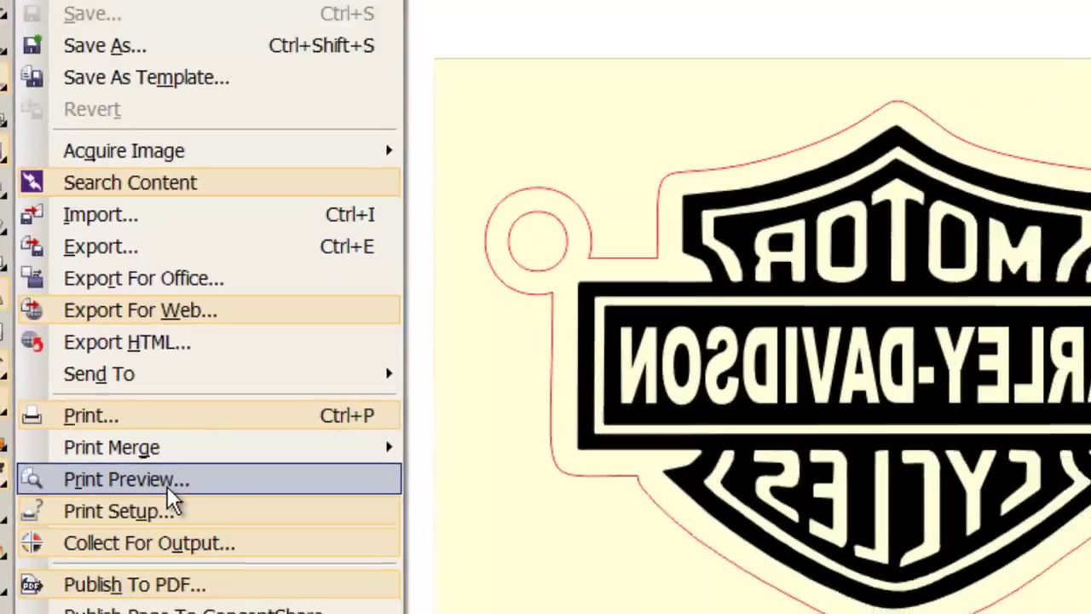
{"action": "left_click", "coordinate": [205, 504]}
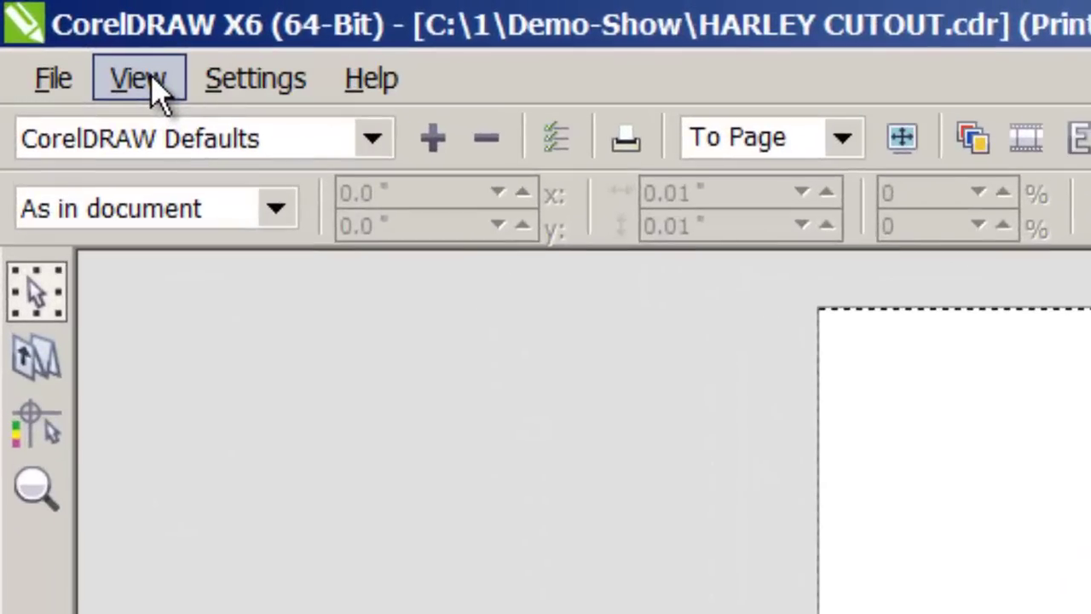
Turn on the preview rulers and drag their zero point to the page's top-left corner
{"action": "left_click", "coordinate": [138, 79]}
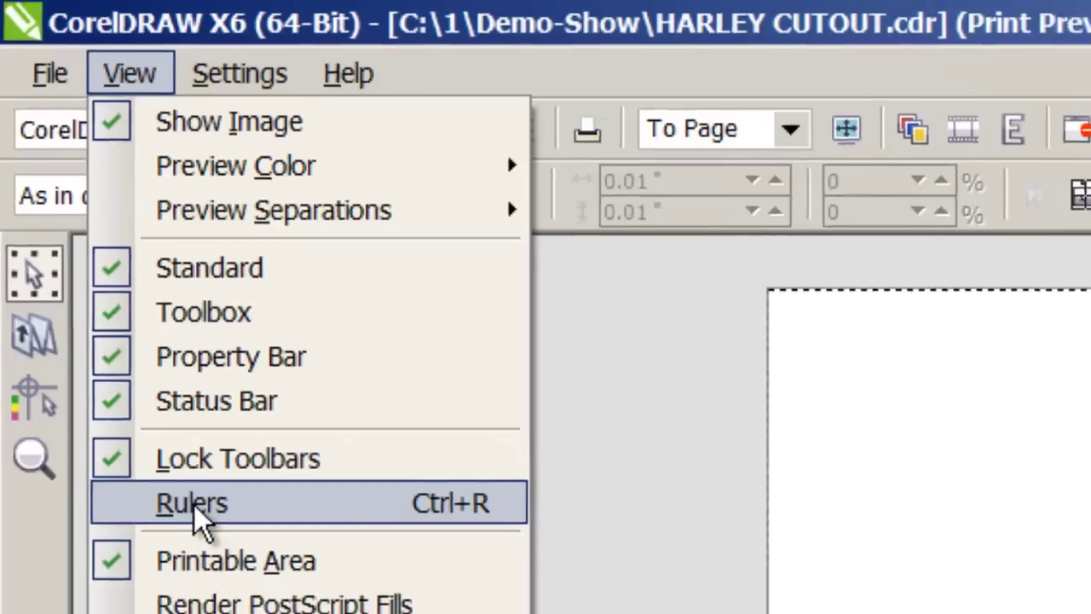
{"action": "left_click", "coordinate": [209, 537]}
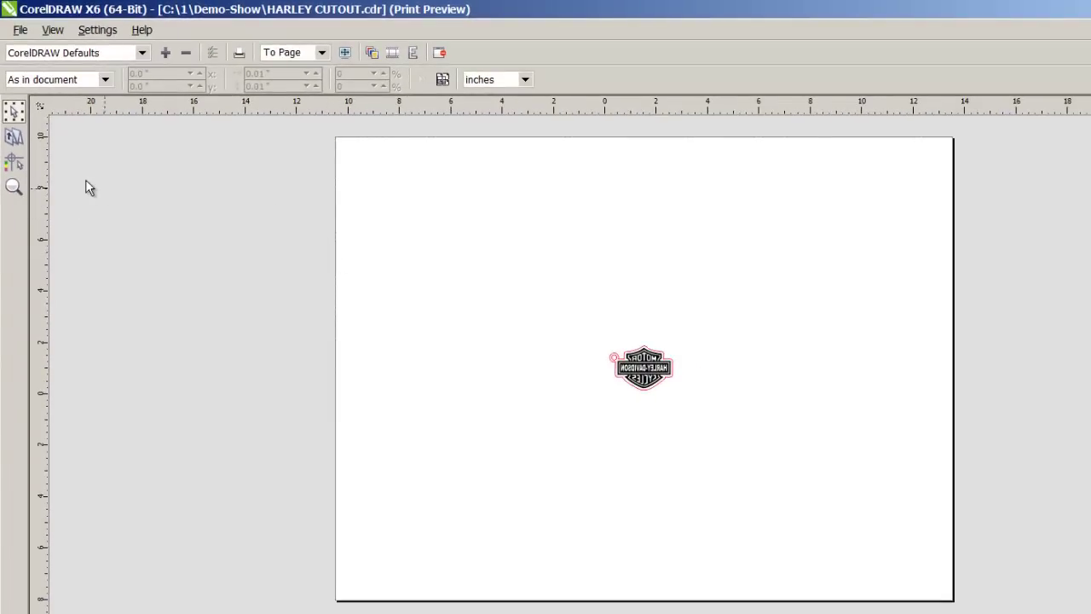
{"action": "left_click_drag", "start_coordinate": [39, 109], "coordinate": [335, 138]}
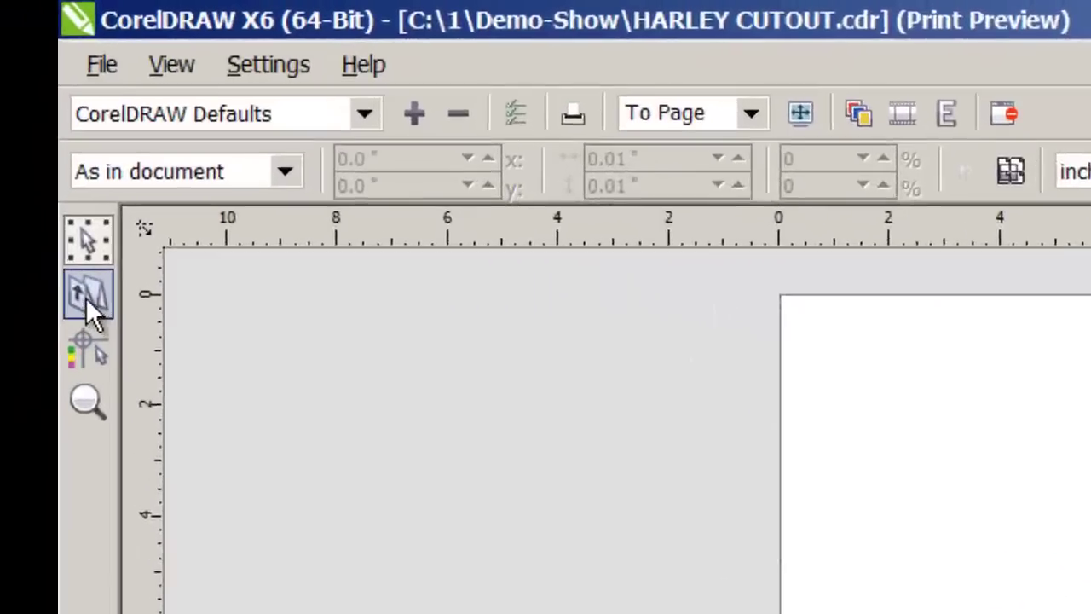
Apply the saved ~1x1UL layout with the Imposition Layout tool
{"action": "left_click", "coordinate": [35, 181]}
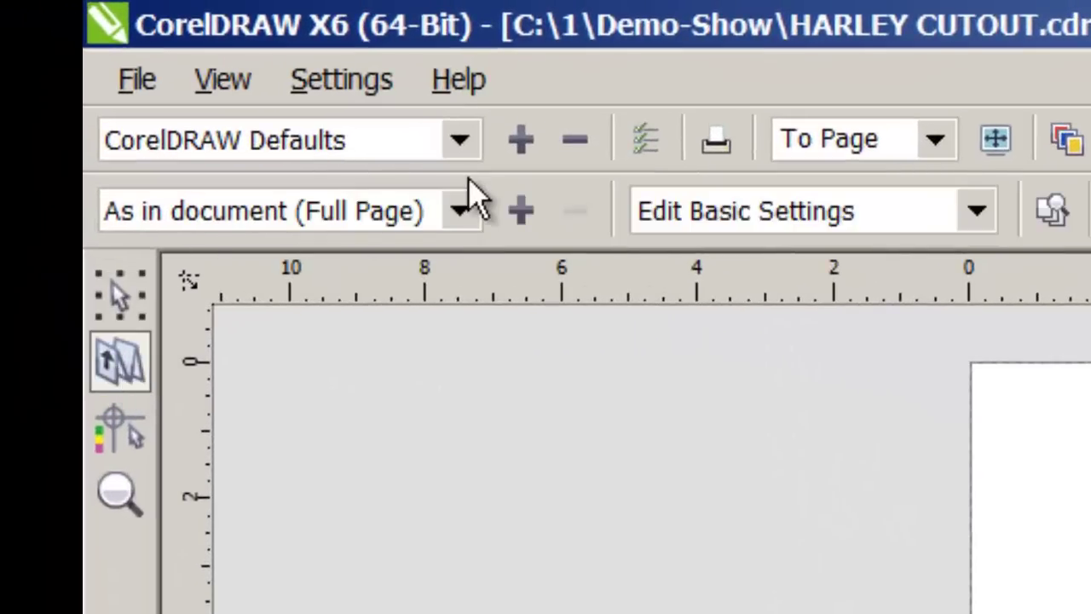
{"action": "left_click", "coordinate": [460, 217]}
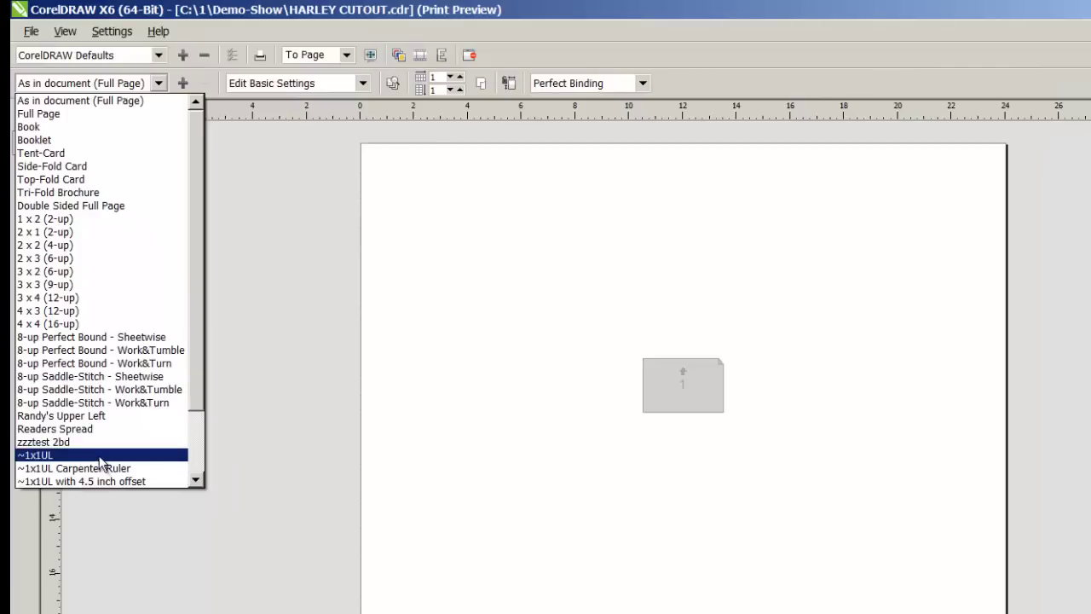
{"action": "left_click", "coordinate": [202, 440]}
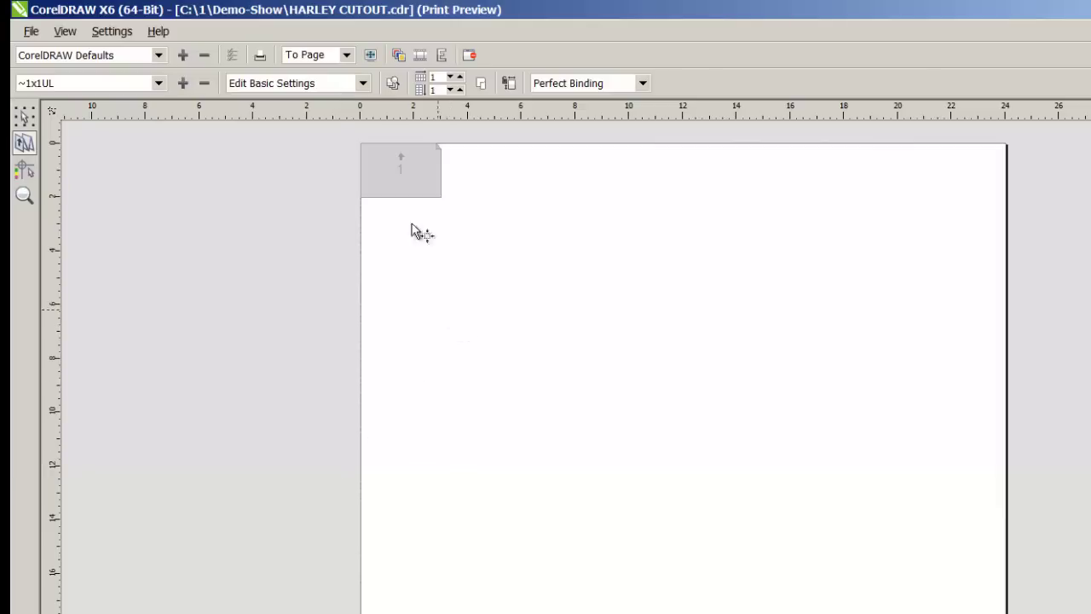
In Edit Margins mode, set the top margin to 2.0 inches and the left to 1.5 inches
{"action": "left_click", "coordinate": [362, 82]}
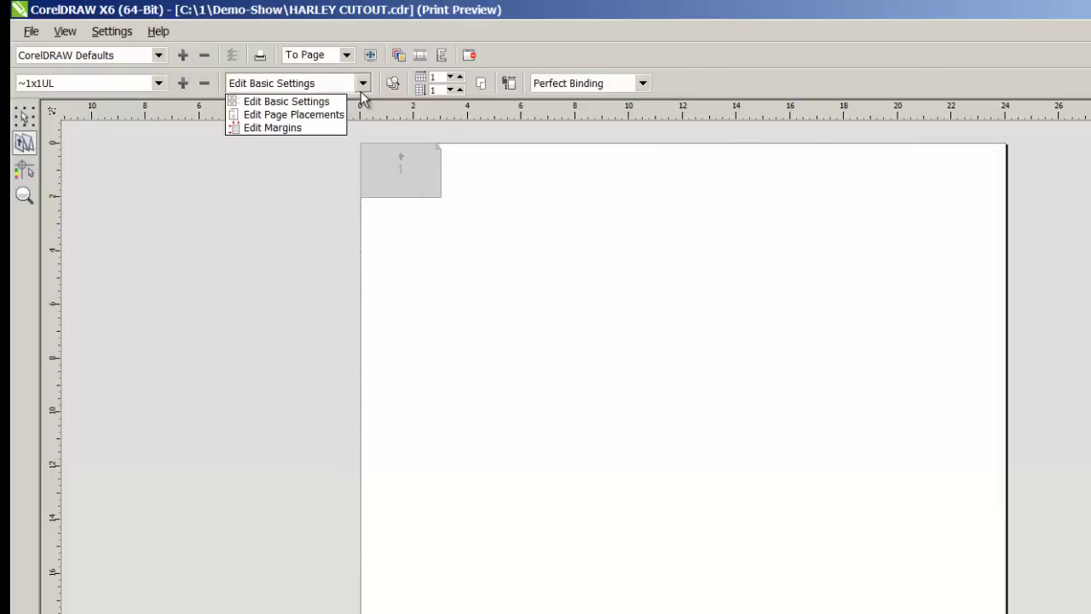
{"action": "left_click", "coordinate": [317, 126]}
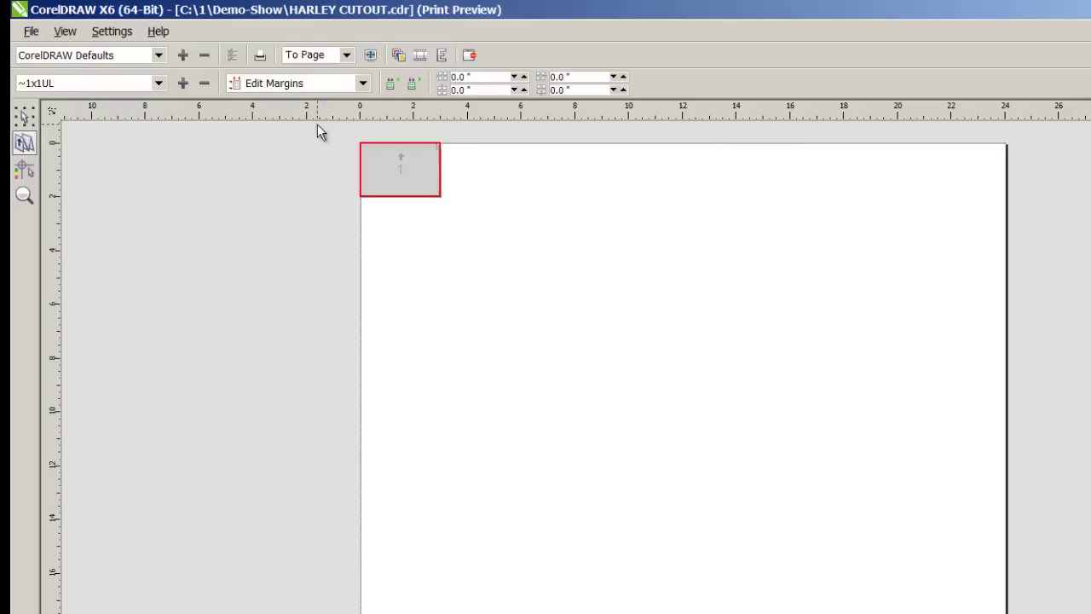
{"action": "double_click", "coordinate": [461, 76]}
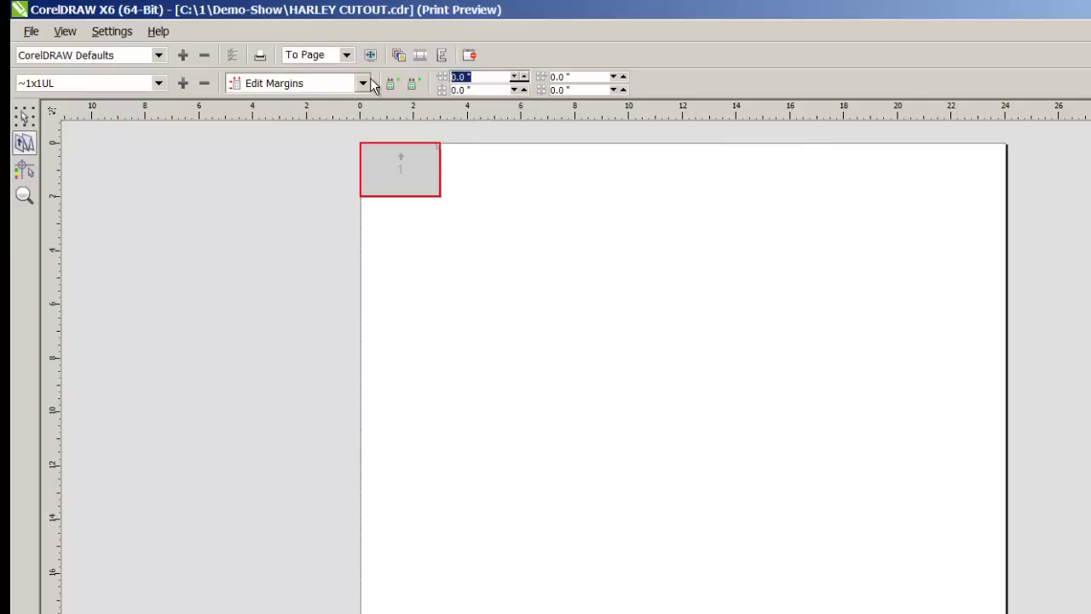
{"action": "type", "text": "2"}
{"action": "key", "text": "Tab"}
{"action": "type", "text": "1.5"}
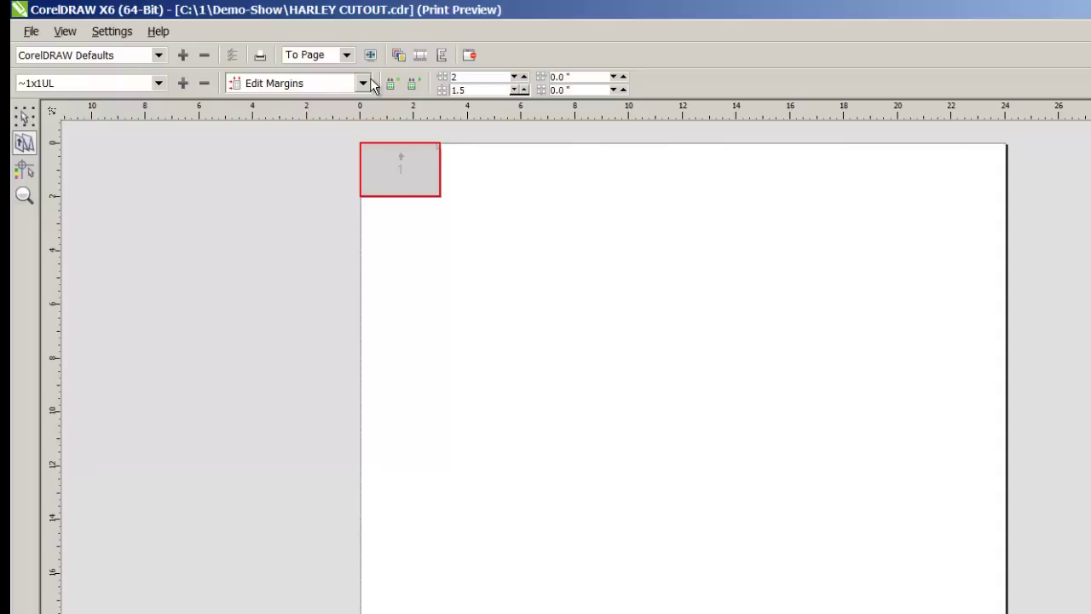
{"action": "key", "text": "Return"}
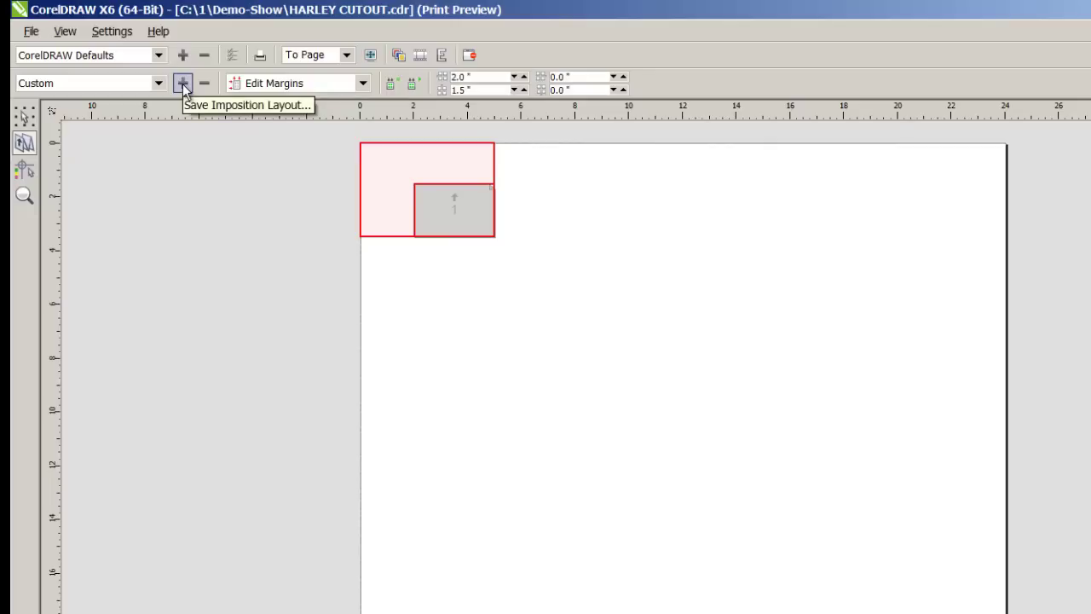
Save the current layout as '~1x1UL Carpenter Ruler', overwriting the existing layout of that name
{"action": "left_click", "coordinate": [184, 85]}
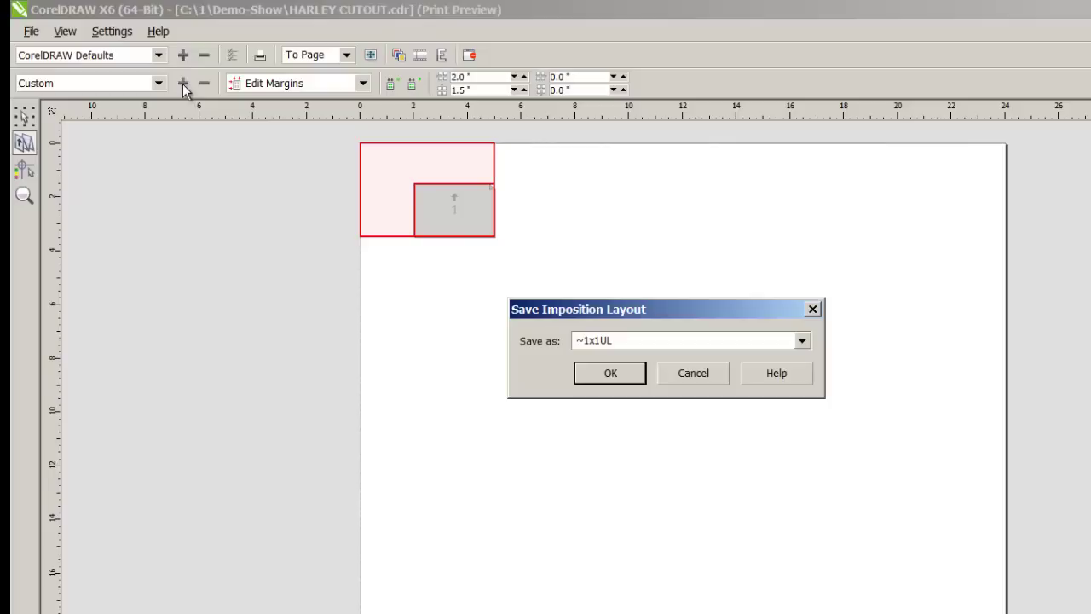
{"action": "left_click", "coordinate": [681, 341]}
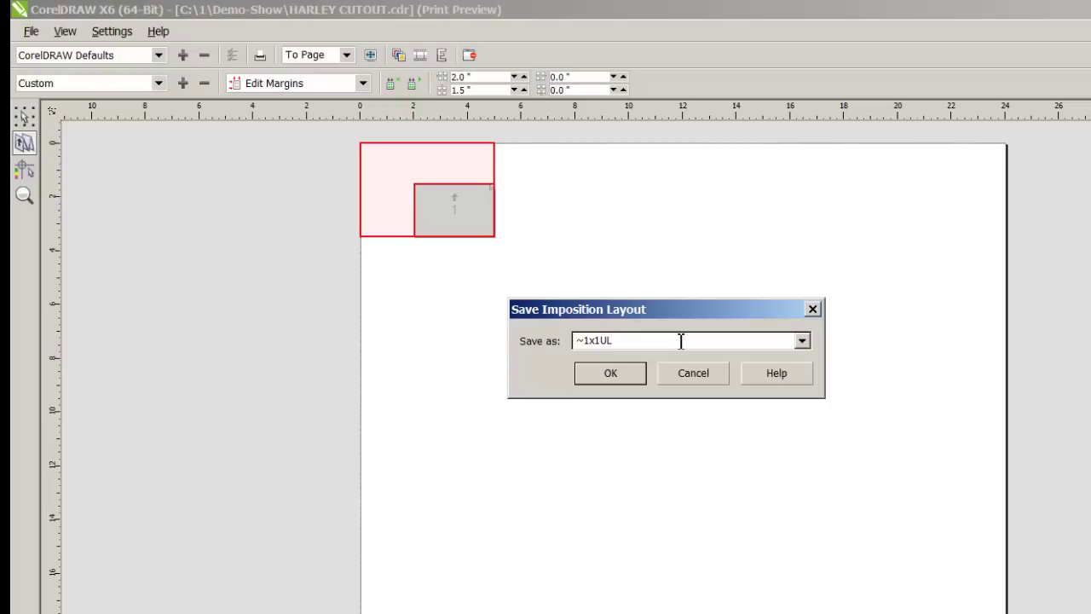
{"action": "type", "text": "Cart"}
{"action": "type", "text": "penter Ruler"}
{"action": "left_click", "coordinate": [609, 375]}
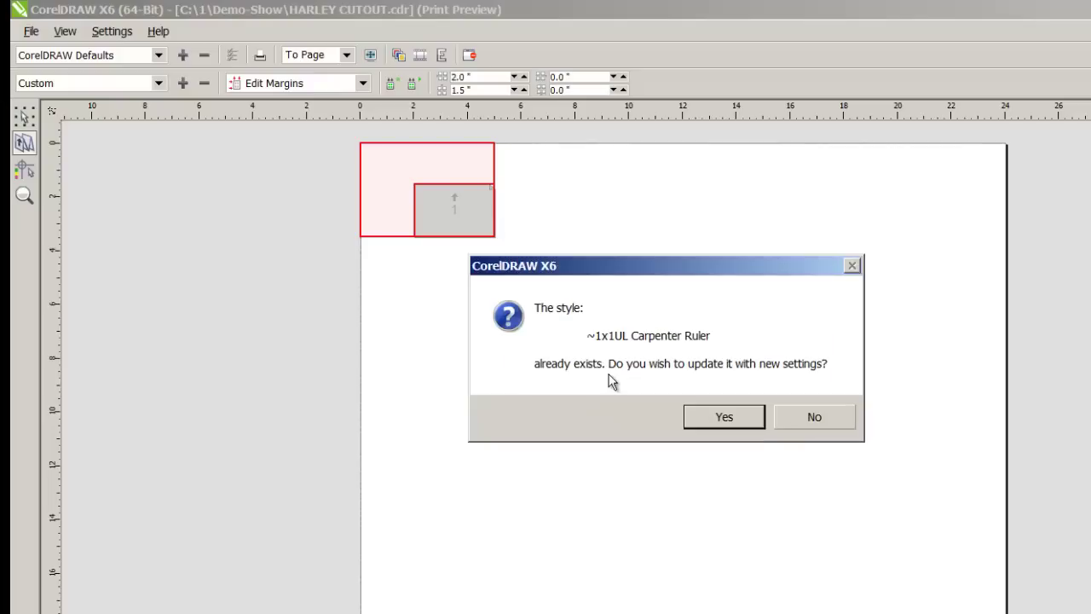
{"action": "left_click", "coordinate": [714, 417]}
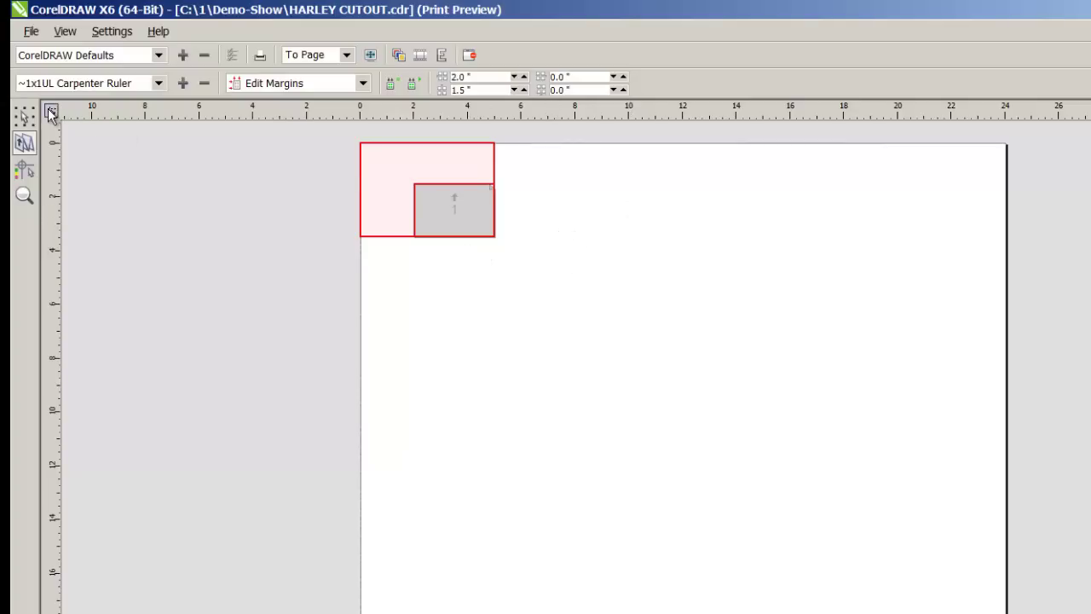
Switch to Edit Basic Settings and raise Pages Across to 4
{"action": "left_click_drag", "start_coordinate": [51, 114], "coordinate": [415, 184]}
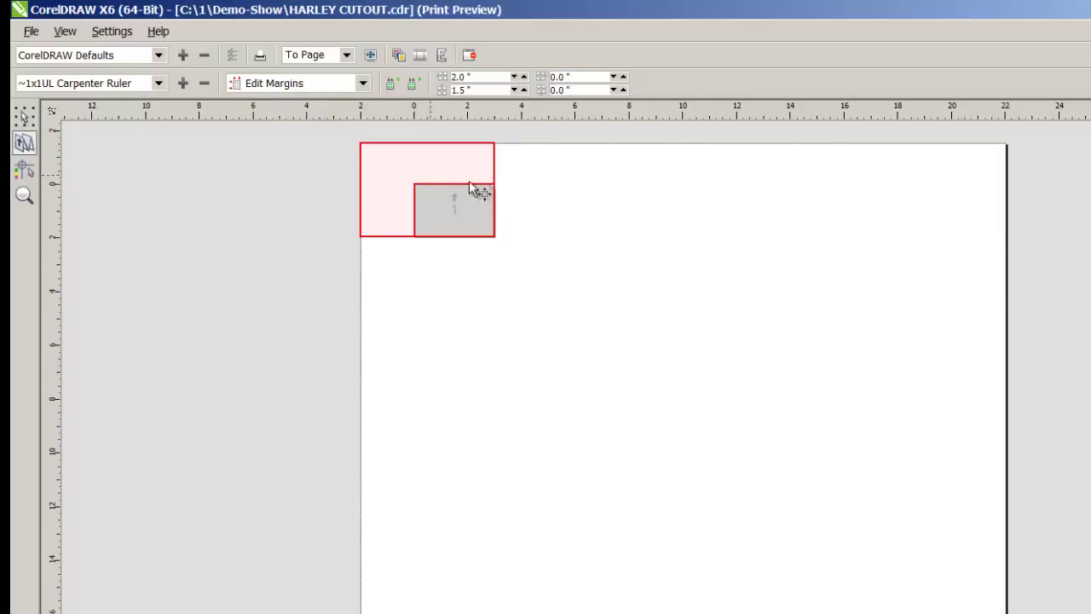
{"action": "left_click", "coordinate": [363, 82]}
{"action": "left_click", "coordinate": [334, 102]}
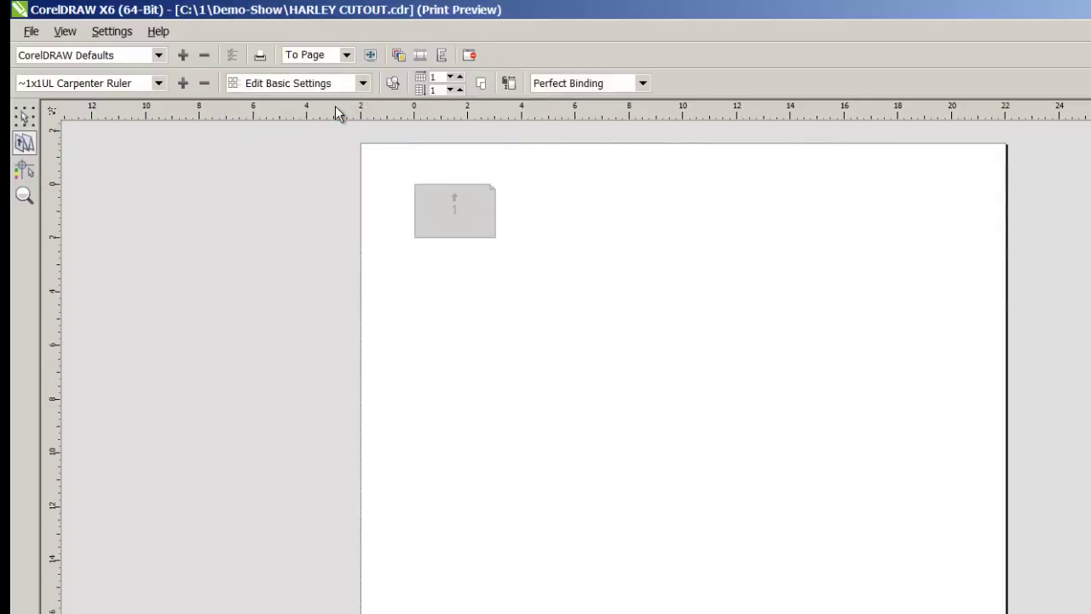
{"action": "left_click", "coordinate": [460, 76]}
{"action": "left_click", "coordinate": [460, 77]}
{"action": "left_click", "coordinate": [460, 76]}
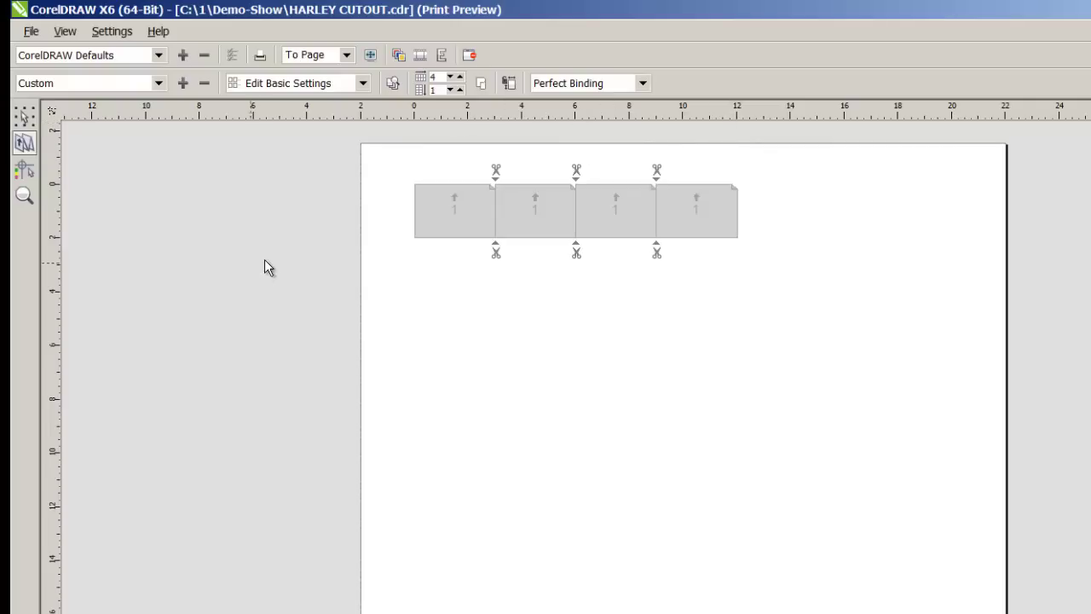
Raise Pages Down to 5 and realign the ruler origins with the tile grid
{"action": "left_click_drag", "start_coordinate": [53, 269], "coordinate": [739, 193]}
{"action": "left_click_drag", "start_coordinate": [739, 193], "coordinate": [736, 192]}
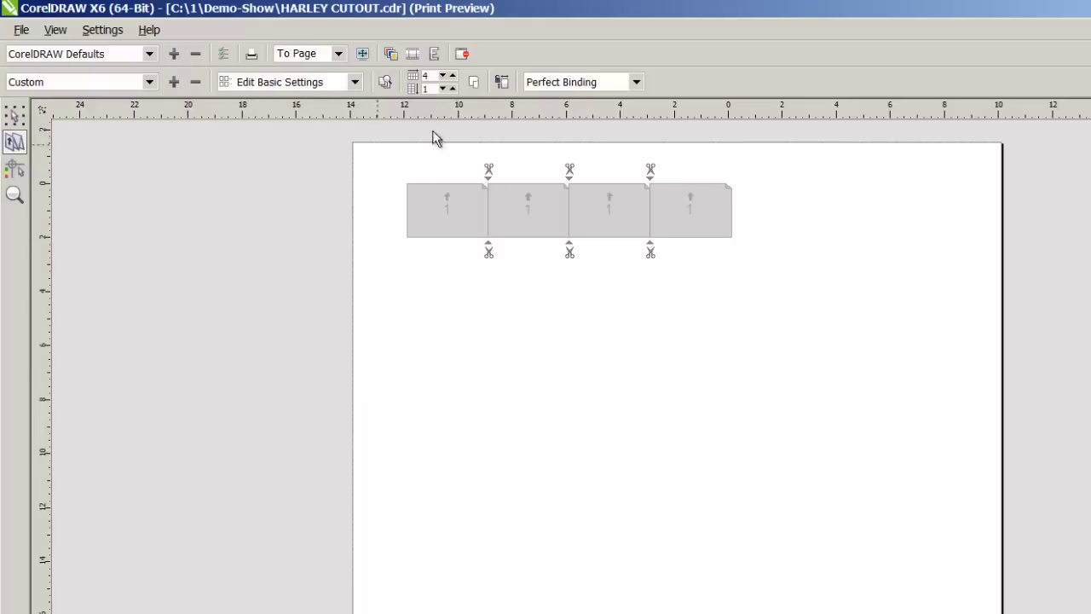
{"action": "left_click", "coordinate": [453, 89]}
{"action": "left_click", "coordinate": [452, 89]}
{"action": "left_click", "coordinate": [453, 89]}
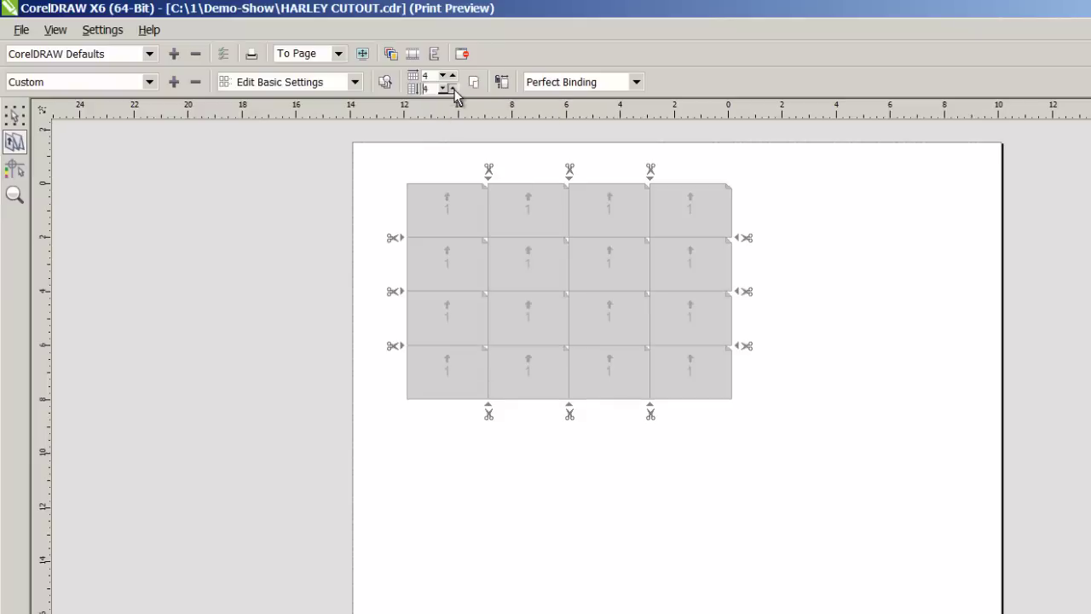
{"action": "left_click", "coordinate": [453, 89]}
{"action": "left_click_drag", "start_coordinate": [371, 114], "coordinate": [347, 500]}
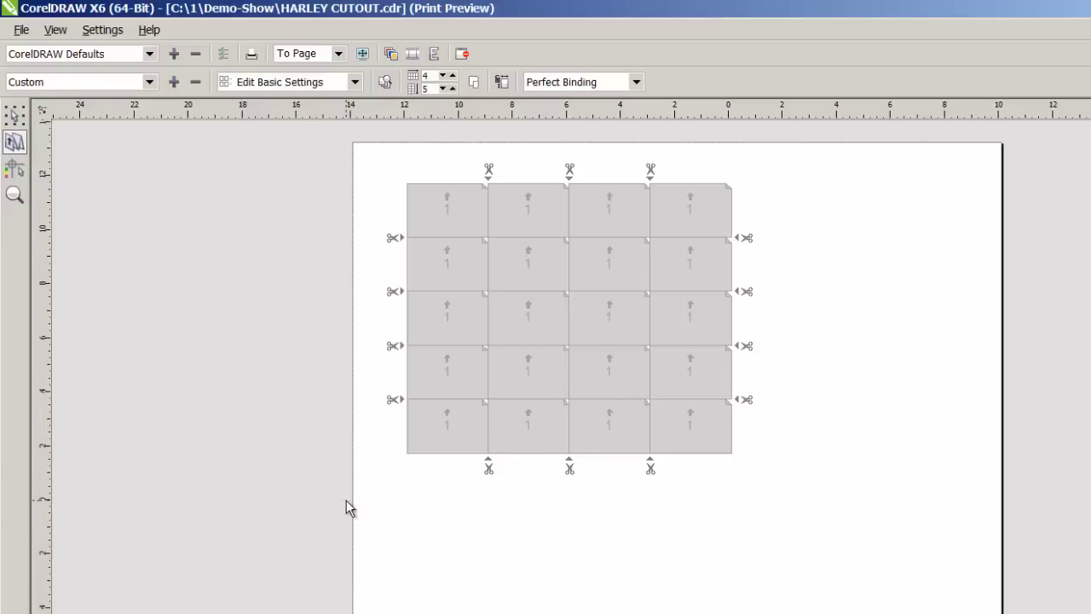
In the Helix printer preferences, set the job type to Combined with raster power 30%
{"action": "left_click", "coordinate": [224, 55]}
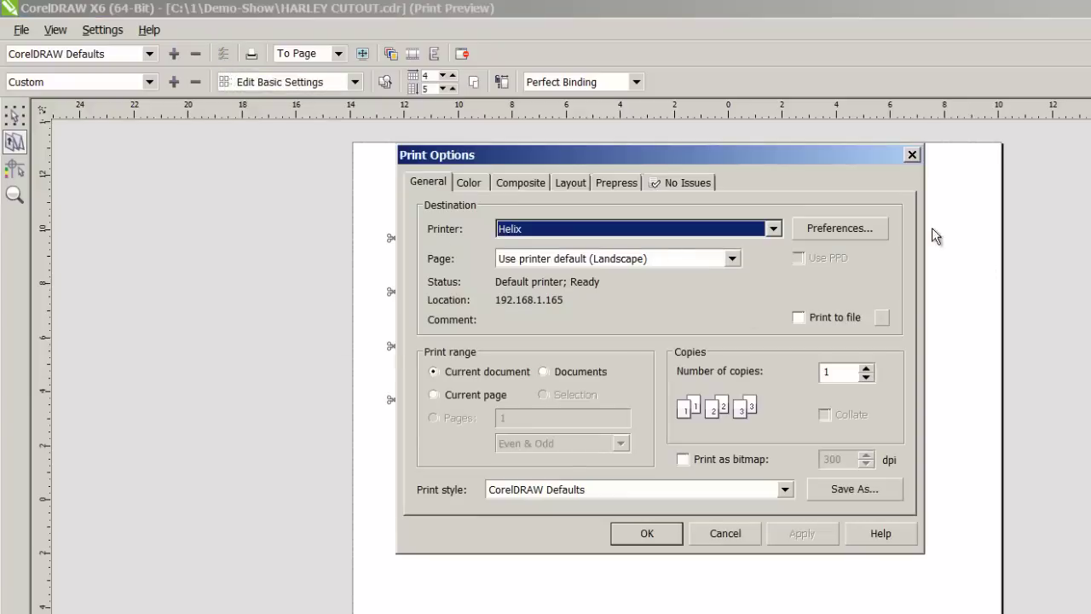
{"action": "left_click", "coordinate": [843, 232]}
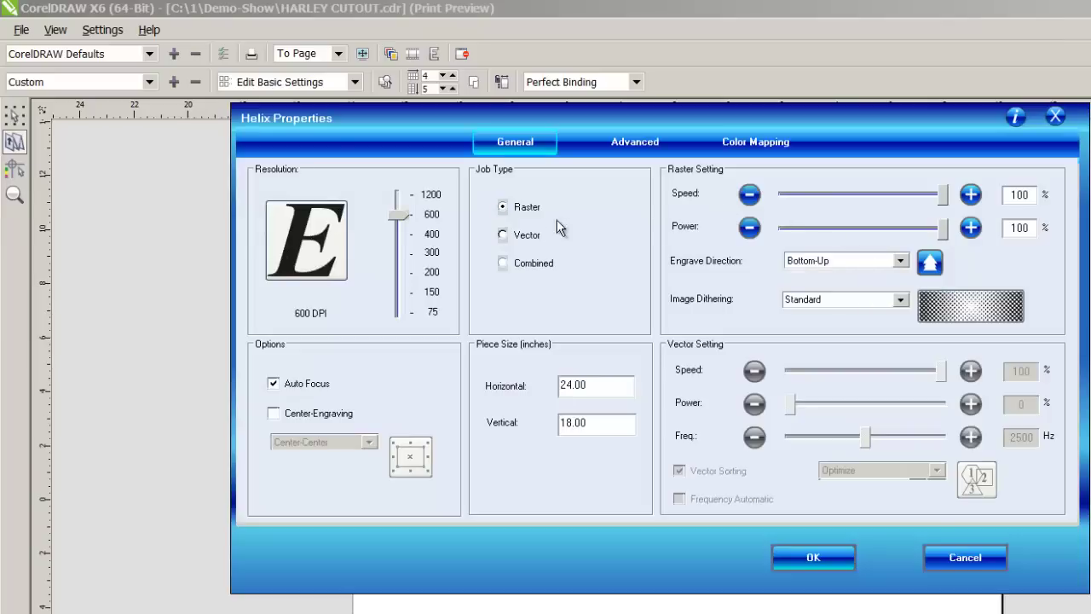
{"action": "left_click", "coordinate": [504, 262]}
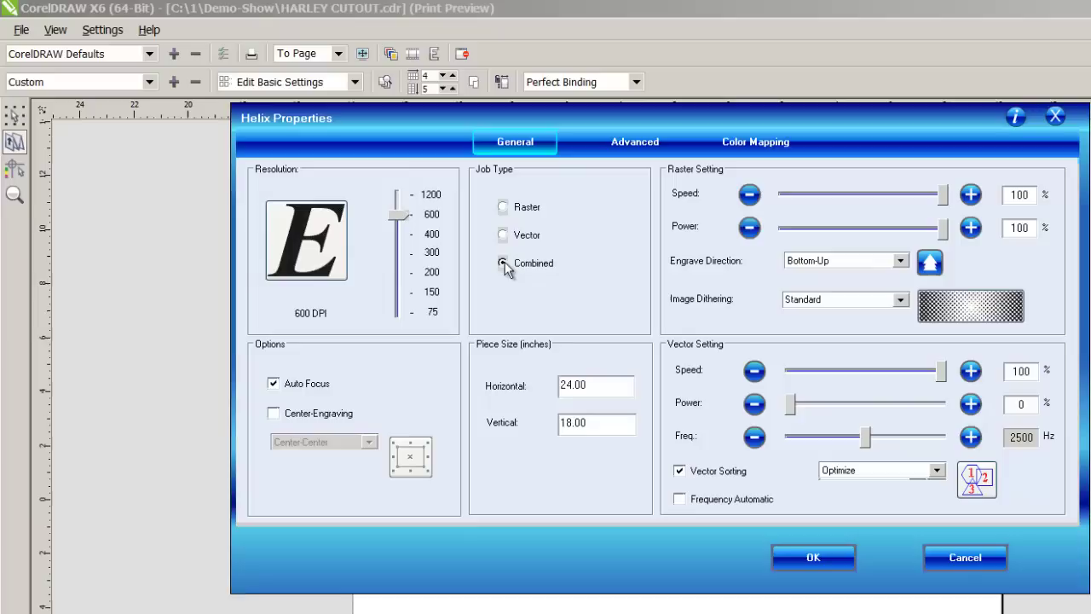
{"action": "double_click", "coordinate": [1026, 227]}
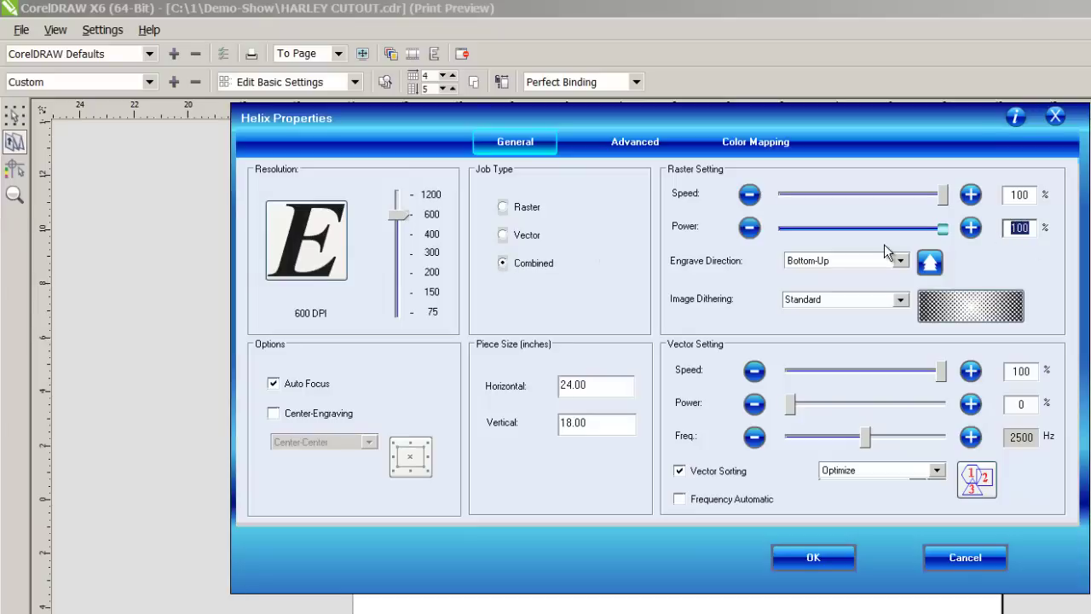
{"action": "type", "text": "40"}
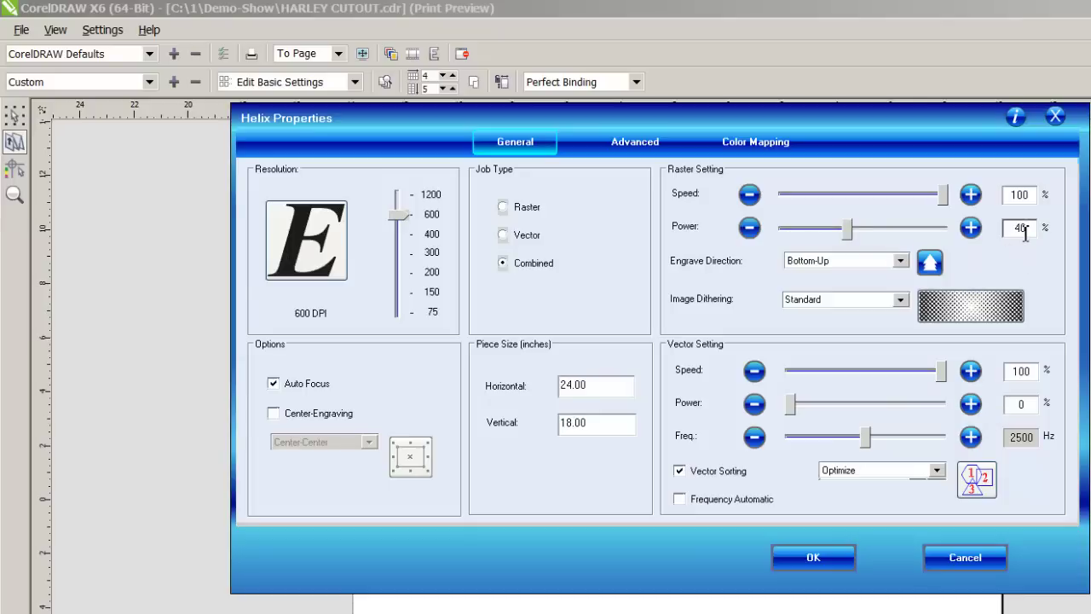
{"action": "left_click_drag", "start_coordinate": [1031, 231], "coordinate": [984, 241]}
{"action": "type", "text": "30"}
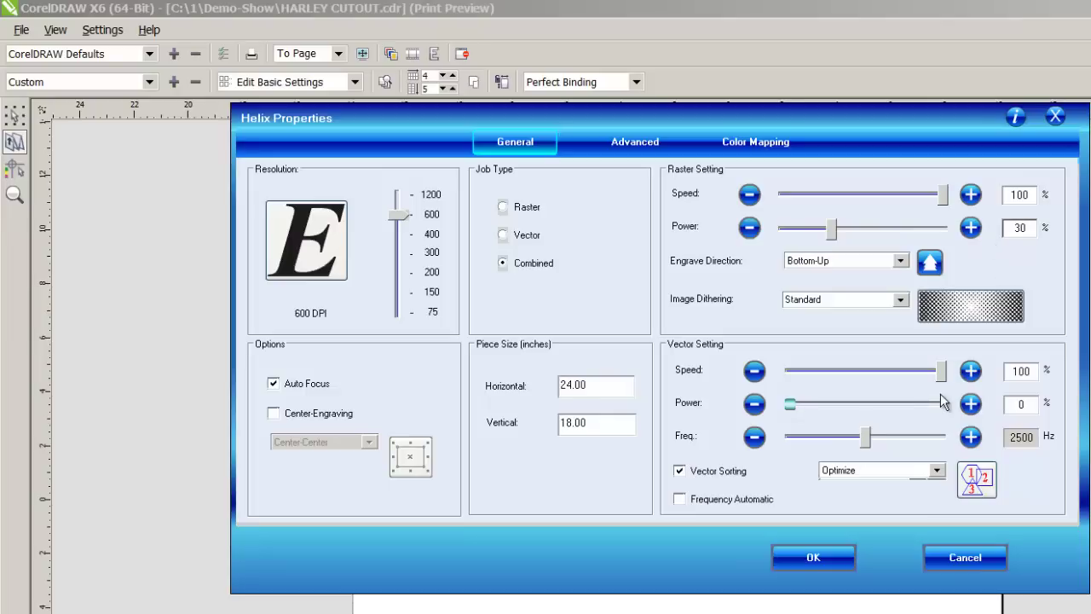
Set vector speed 15%, vector power 100% and frequency 5000 Hz, then accept the settings
{"action": "left_click_drag", "start_coordinate": [942, 371], "coordinate": [815, 390]}
{"action": "double_click", "coordinate": [1036, 375]}
{"action": "type", "text": "15"}
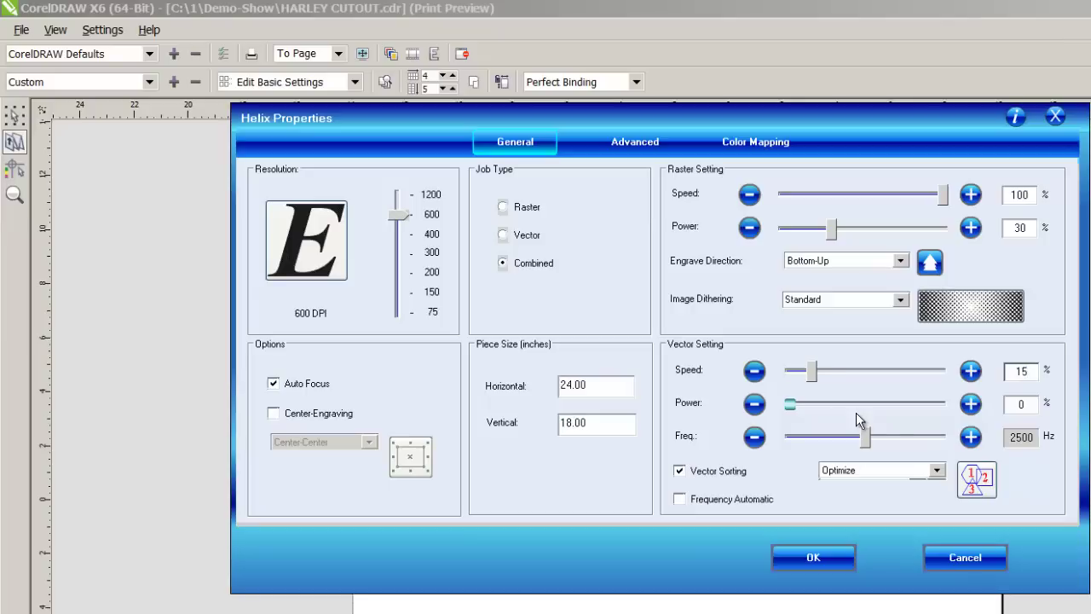
{"action": "left_click_drag", "start_coordinate": [790, 405], "coordinate": [943, 405]}
{"action": "left_click_drag", "start_coordinate": [867, 439], "coordinate": [960, 451]}
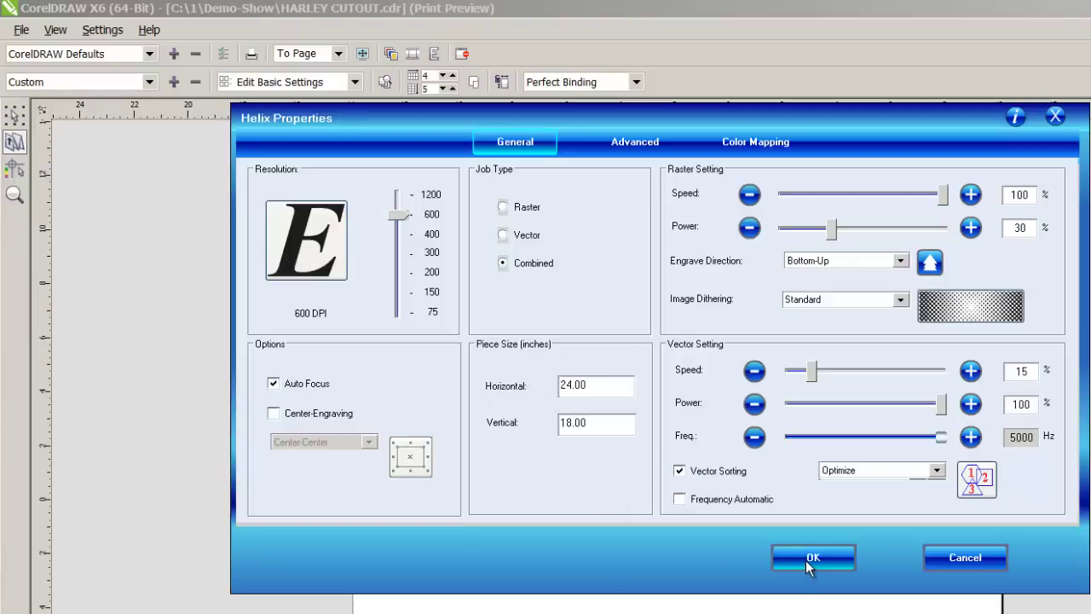
{"action": "left_click", "coordinate": [810, 562]}
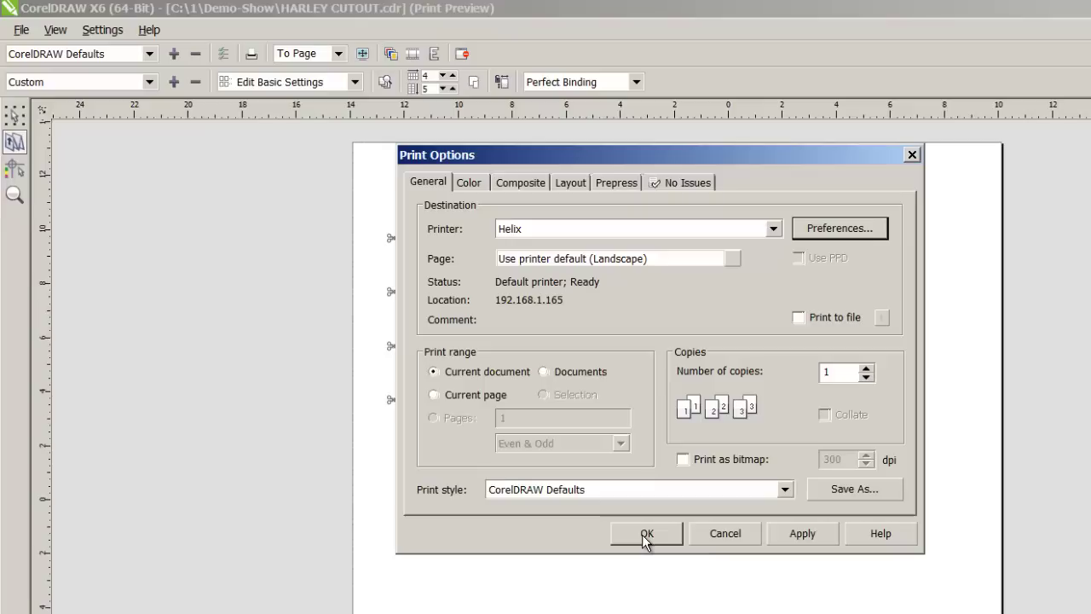
Close Print Options and print the 4-across, 5-down tiled layout
{"action": "left_click", "coordinate": [645, 537]}
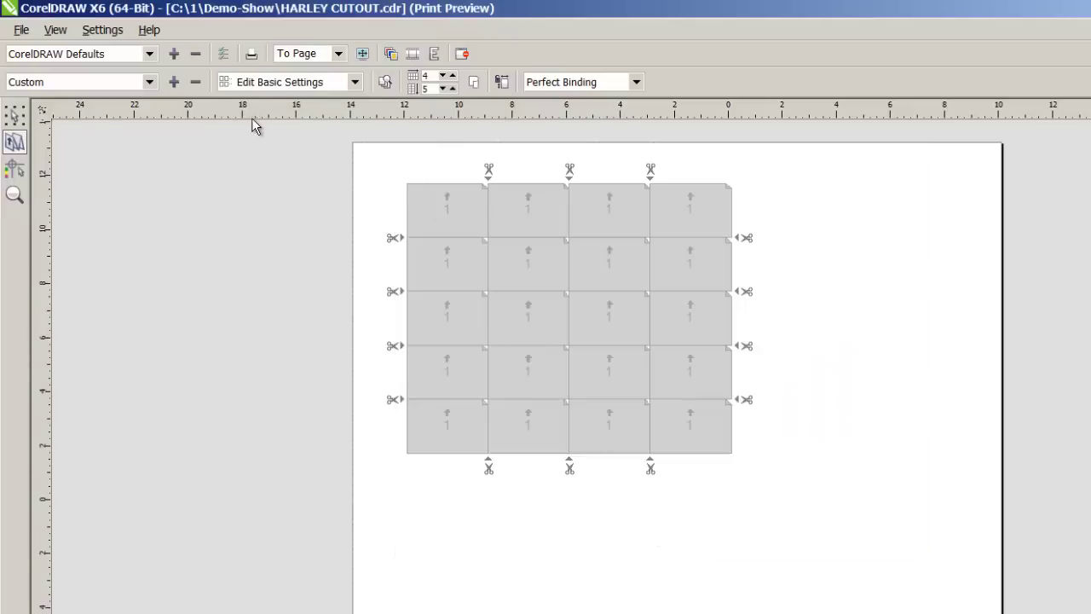
{"action": "left_click", "coordinate": [253, 57]}
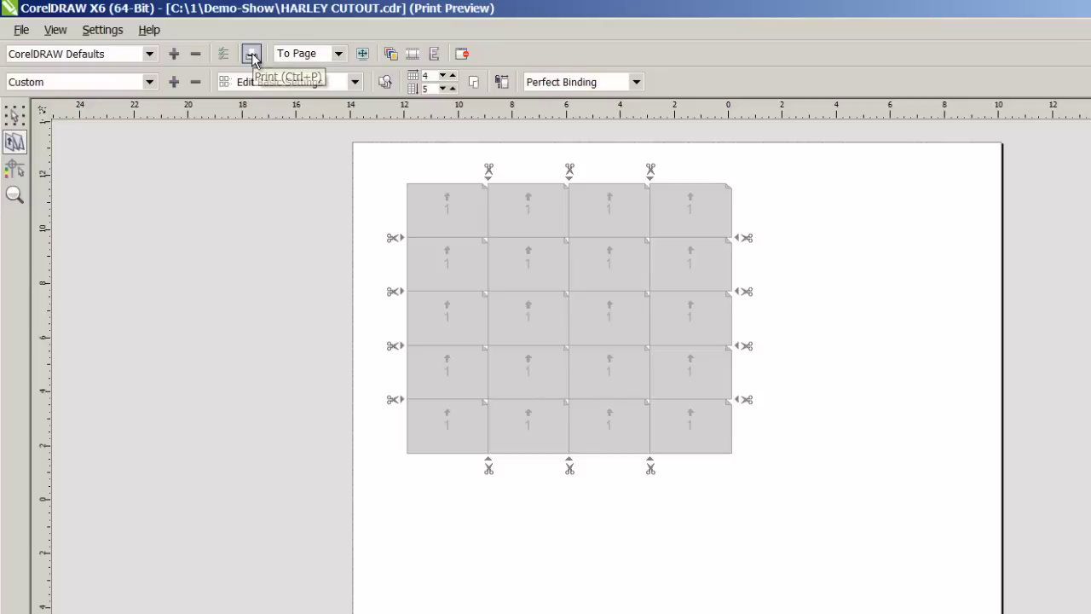